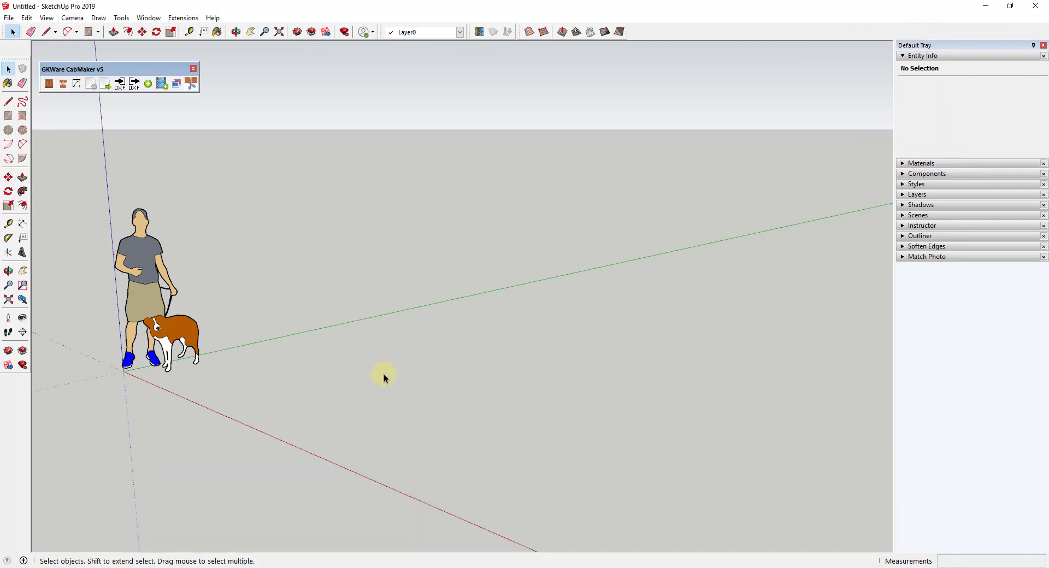
- Draw a 24 by 36 inch rectangle on the ground near the green axis
middle_drag(396, 365, 372, 354)
key(r)
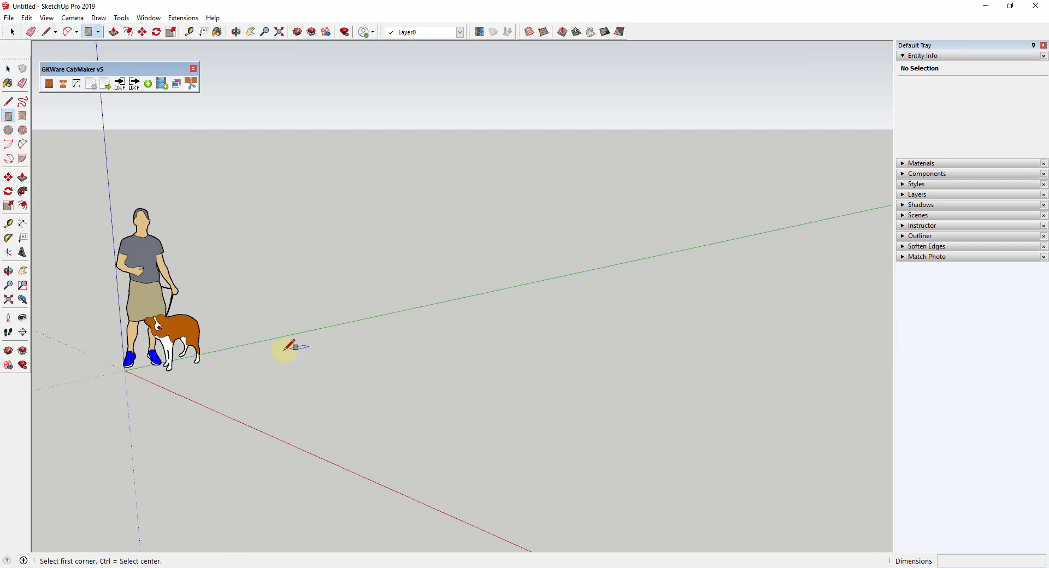
click(275, 343)
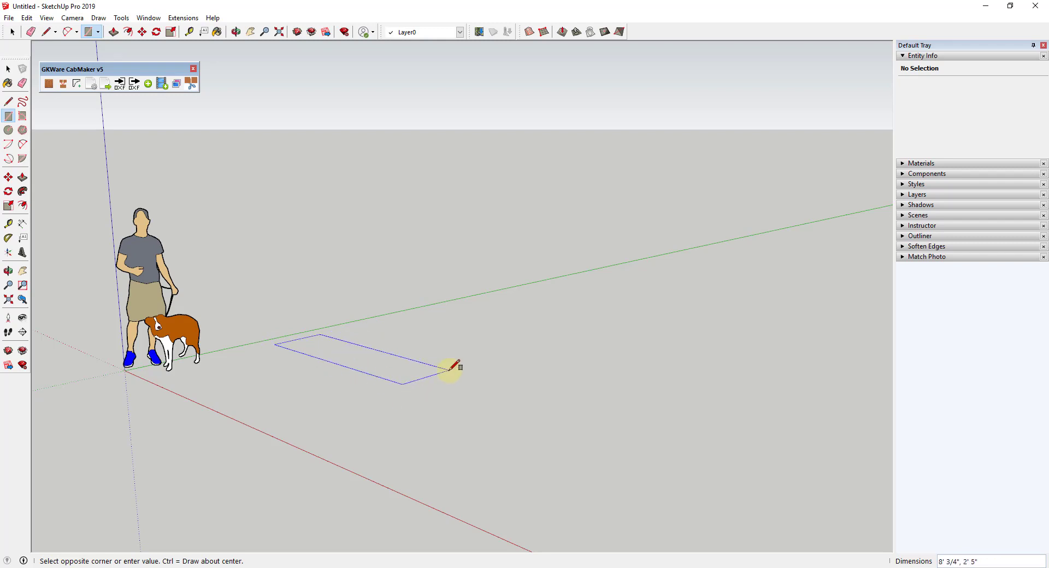
text(24,36)
key(Return)
- Push/Pull the rectangle upward into a cabinet-sized box and select all of its connected geometry
key(p)
scroll(350, 349, up, 3)
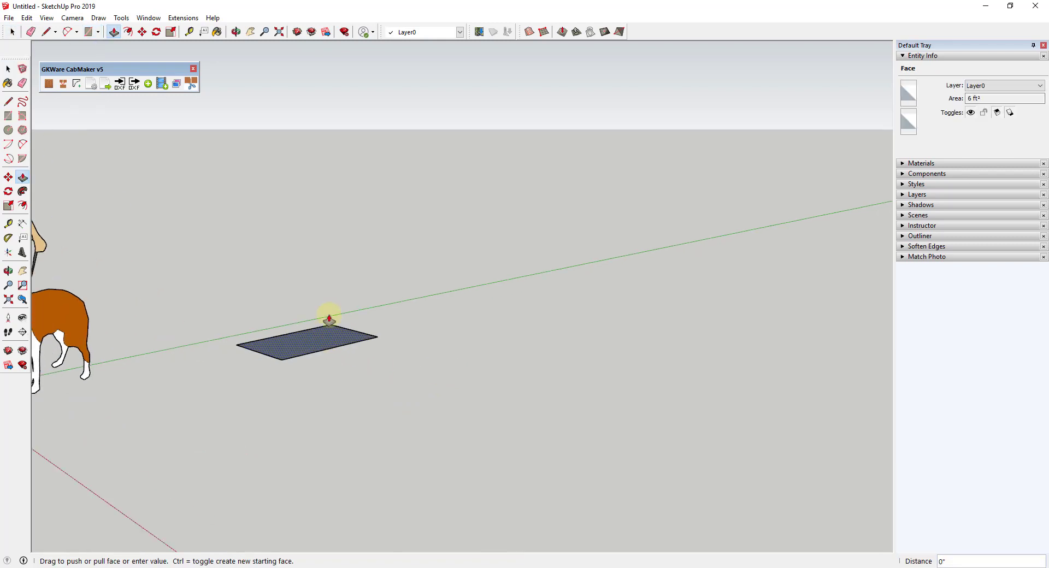
drag(330, 318, 327, 222)
key(space)
middle_drag(340, 282, 310, 264)
triple_click(311, 264)
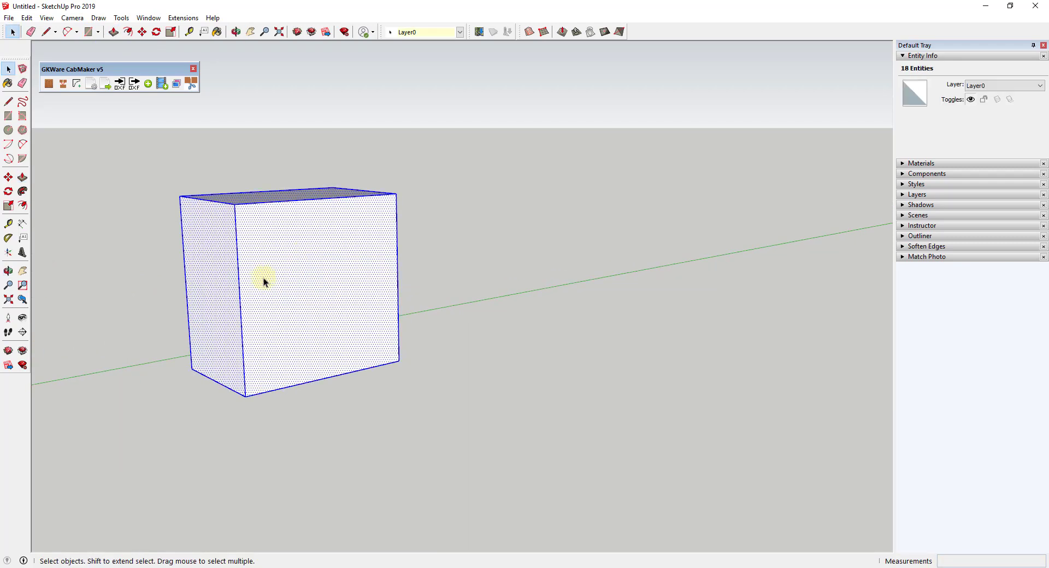
- Offset the outline of the box's large front face slightly inward to form a narrow border
key(f)
click(240, 264)
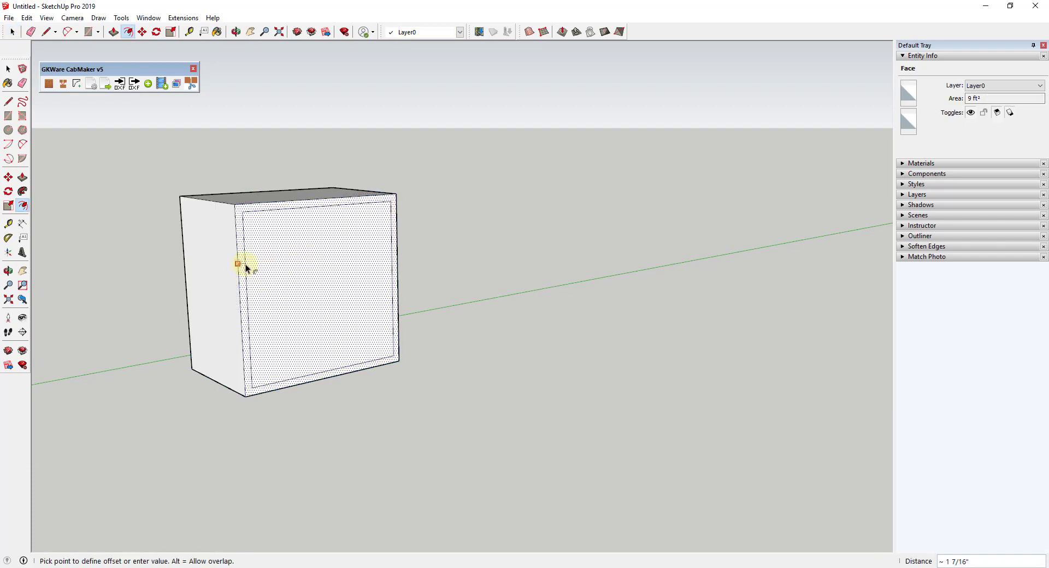
click(241, 264)
key(space)
- Push/Pull the inner front face outward by about 2 1/2" to form a raised door panel
click(264, 263)
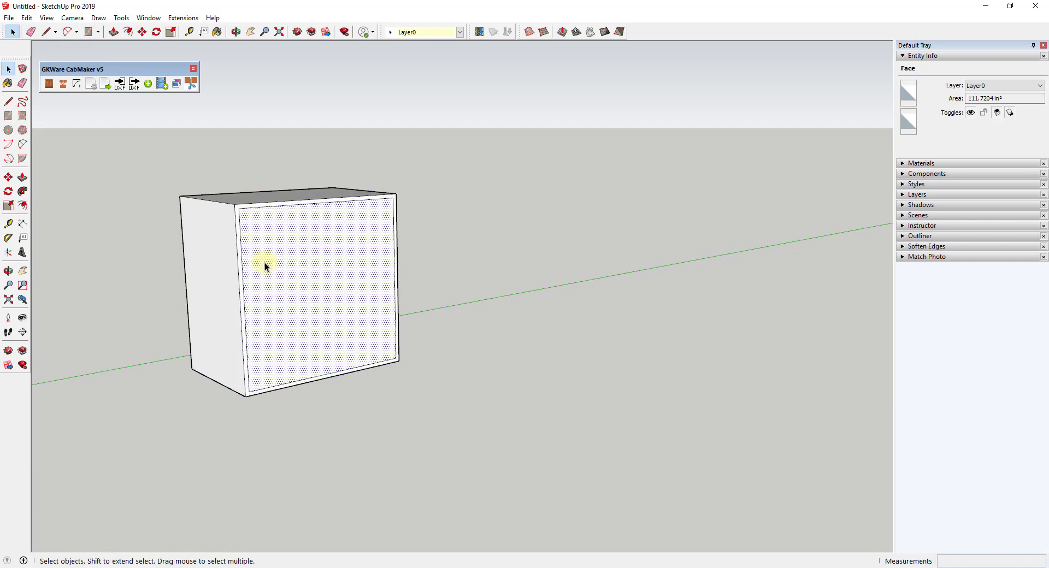
key(p)
click(265, 265)
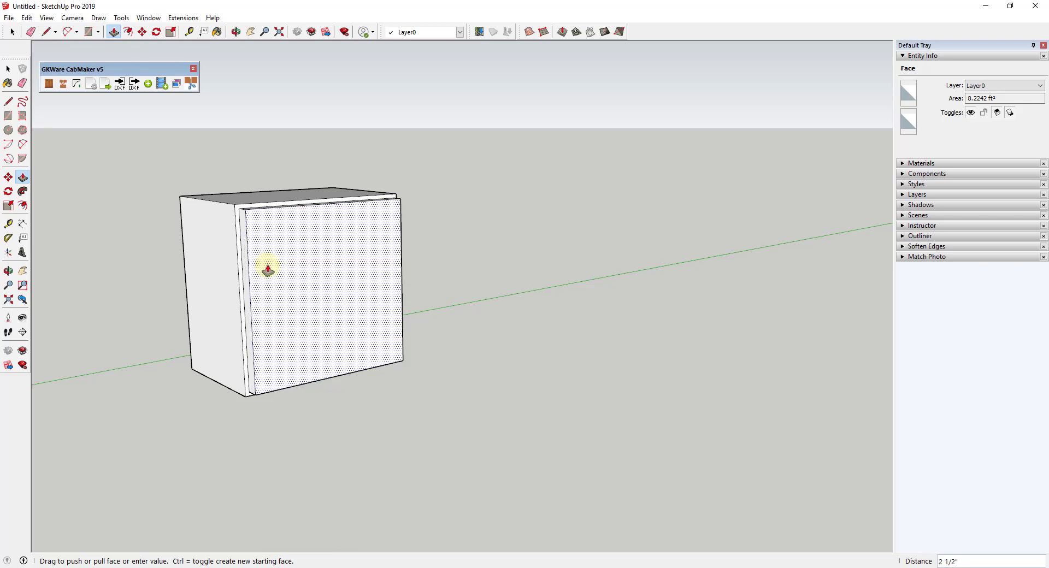
click(266, 269)
key(space)
- Draw a vertical line down the middle of the raised front panel to divide it into two doors
scroll(329, 227, up, 3)
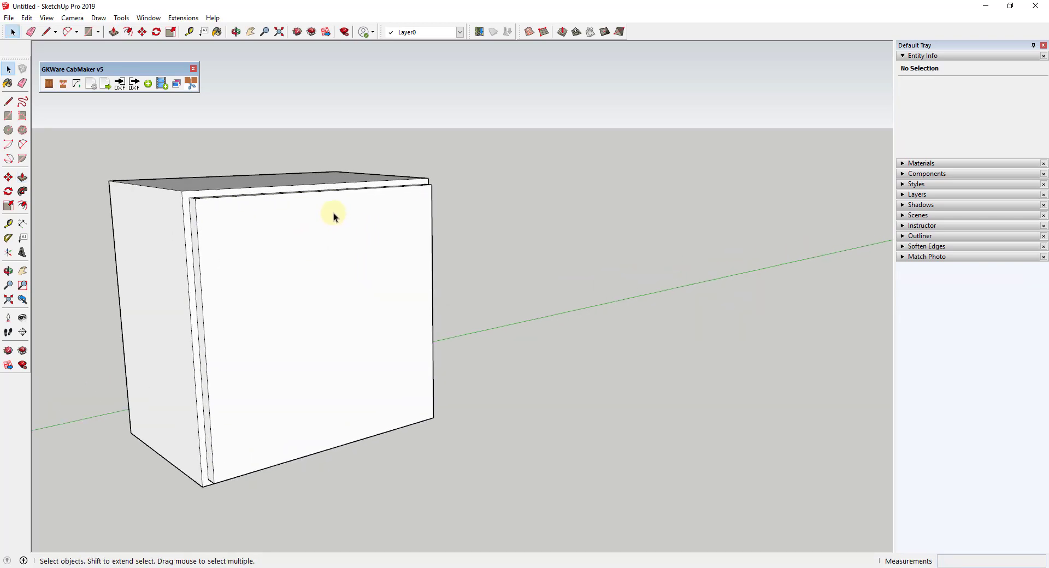
key(l)
click(327, 193)
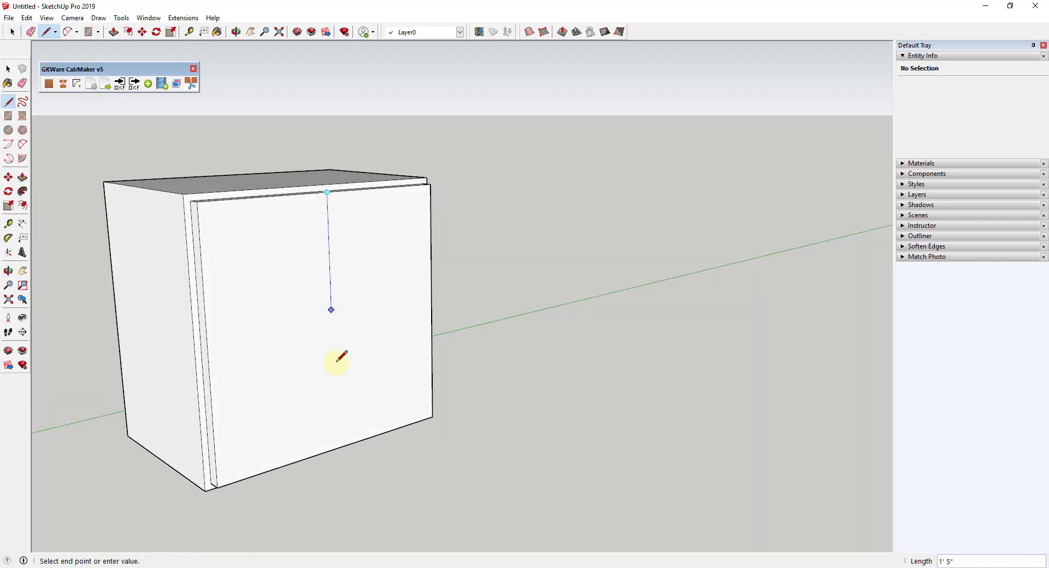
click(336, 448)
key(space)
- Offset the left door face's outline inward by about 1 1/4" to form the door frame
click(261, 316)
key(f)
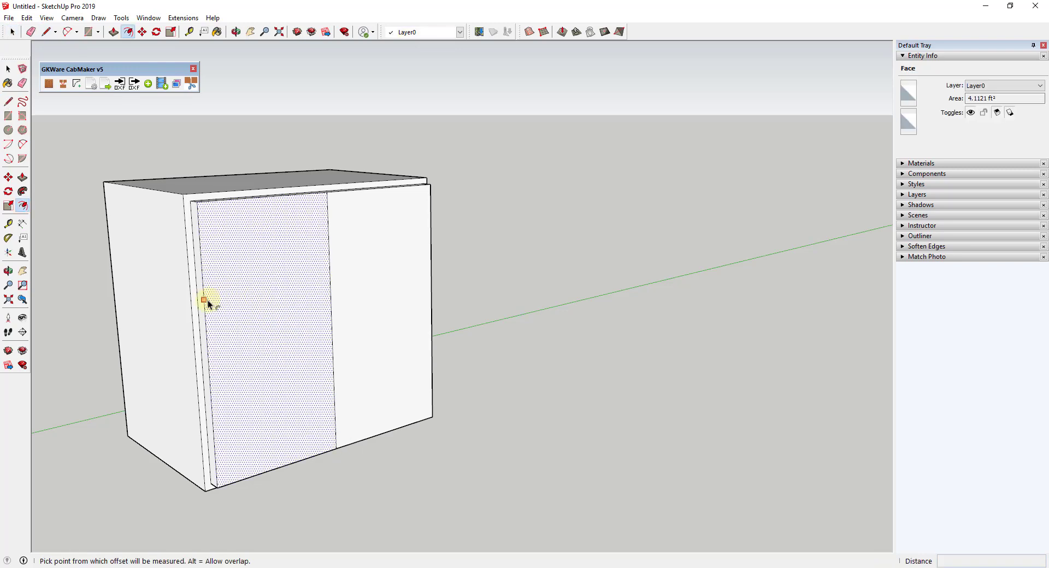
click(206, 300)
click(215, 300)
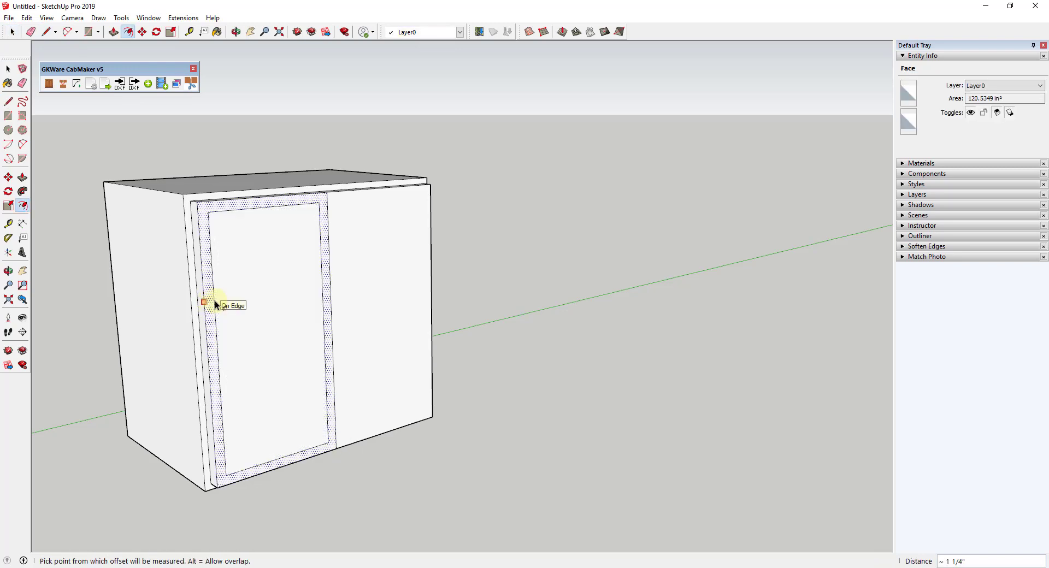
key(space)
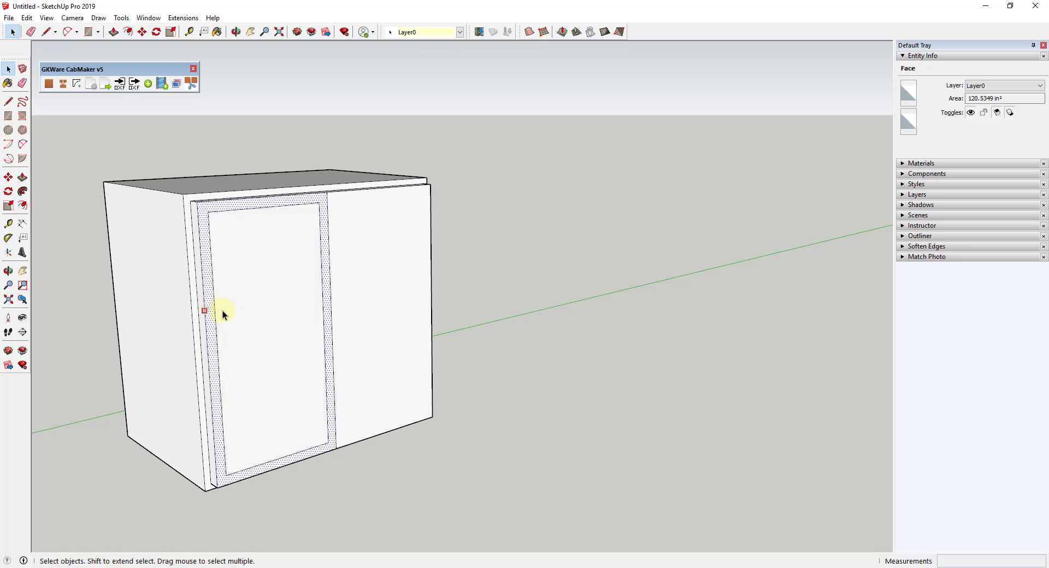
- Offset the left door's inner face inward again to outline a narrow groove around the centre panel
click(221, 310)
key(f)
click(216, 310)
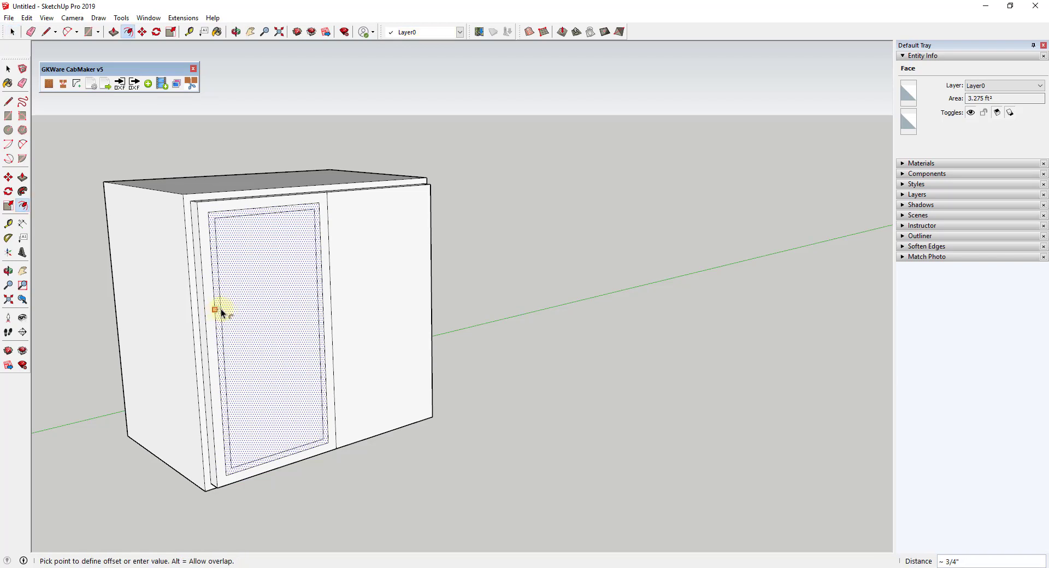
click(221, 308)
key(space)
- Push the narrow ring around the left door's centre panel inward by 1" to form a groove
key(p)
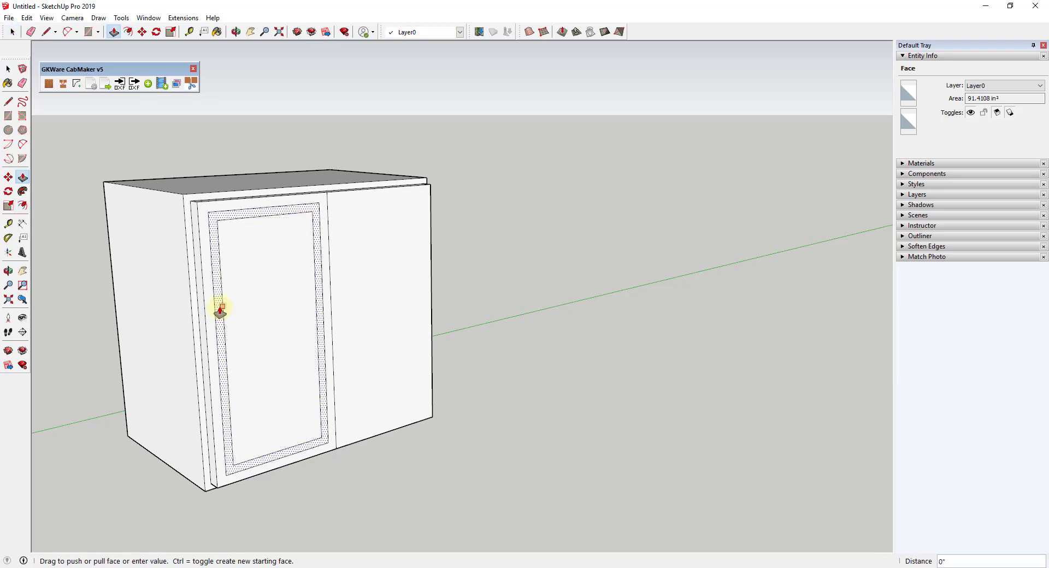
click(218, 304)
scroll(220, 257, up, 5)
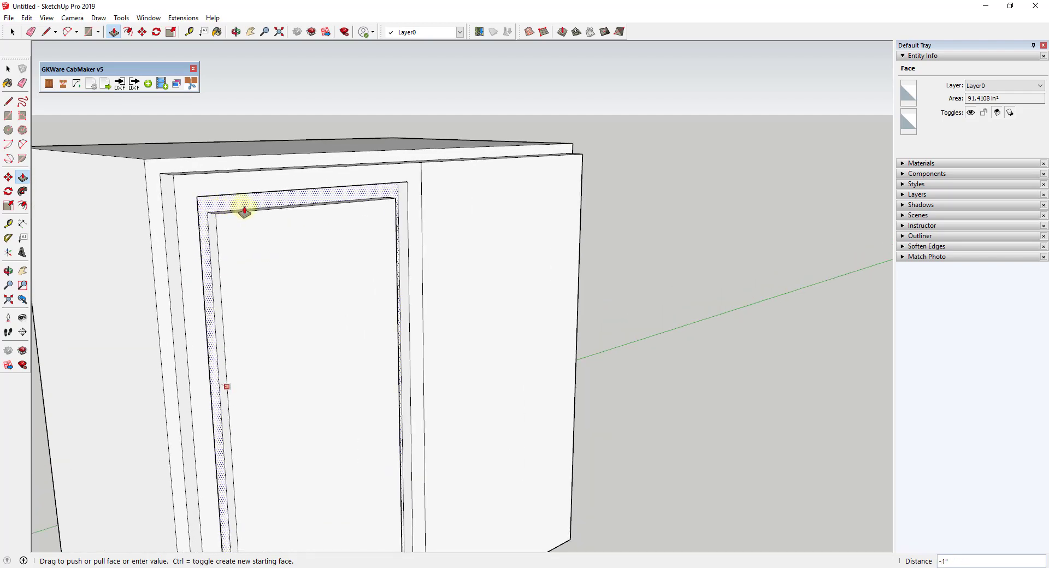
text(1)
key(Return)
key(space)
- Erase the edge at the raised panel's upper right corner to remove the face of the plain right door
scroll(410, 288, down, 5)
key(o)
drag(409, 288, 400, 494)
key(space)
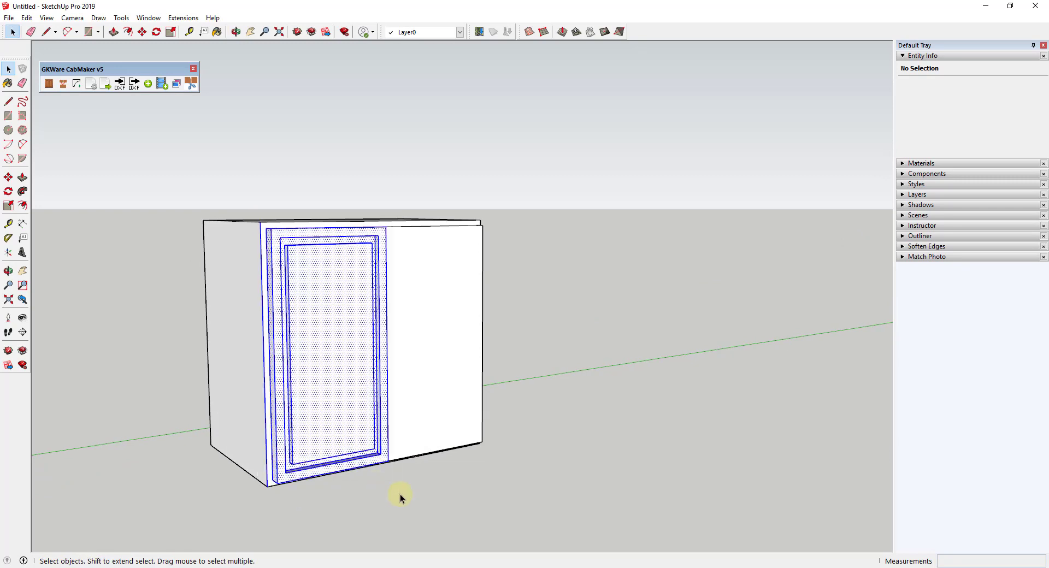
middle_drag(398, 393, 501, 295)
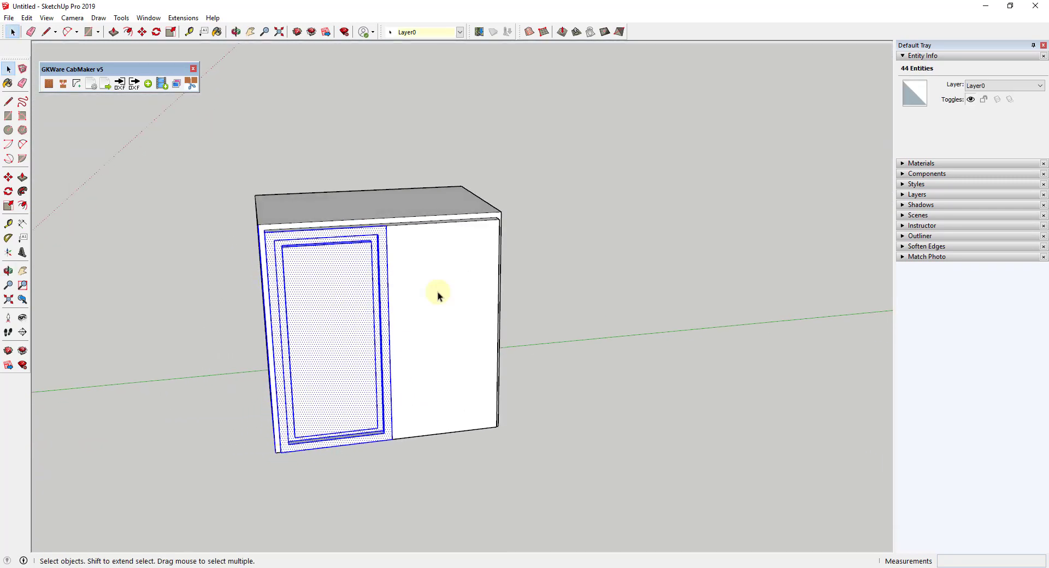
scroll(492, 262, up, 3)
key(e)
click(511, 209)
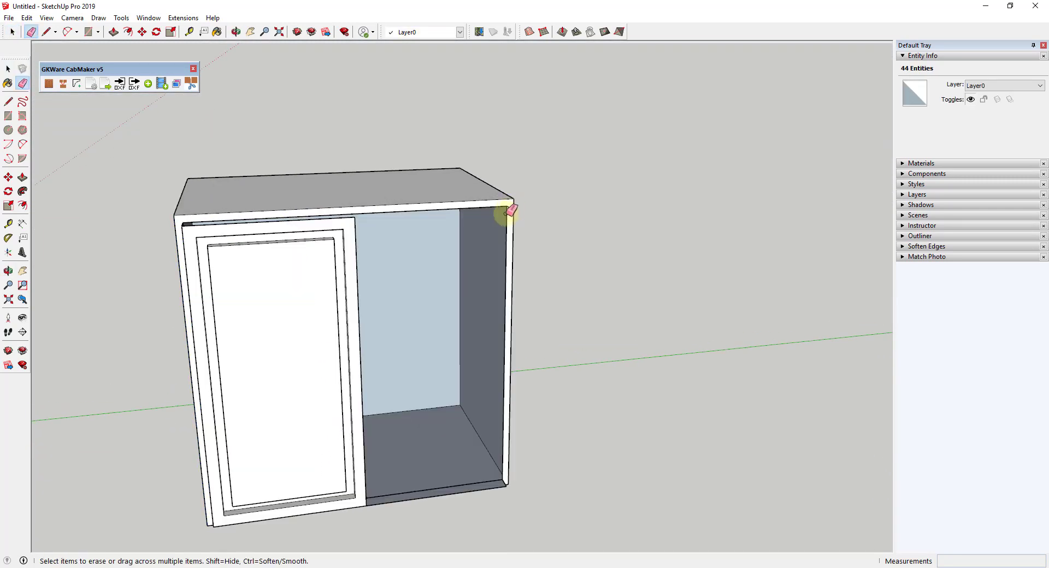
- Select the entire cabinet box, including the panelled door, and delete it
key(space)
triple_click(244, 280)
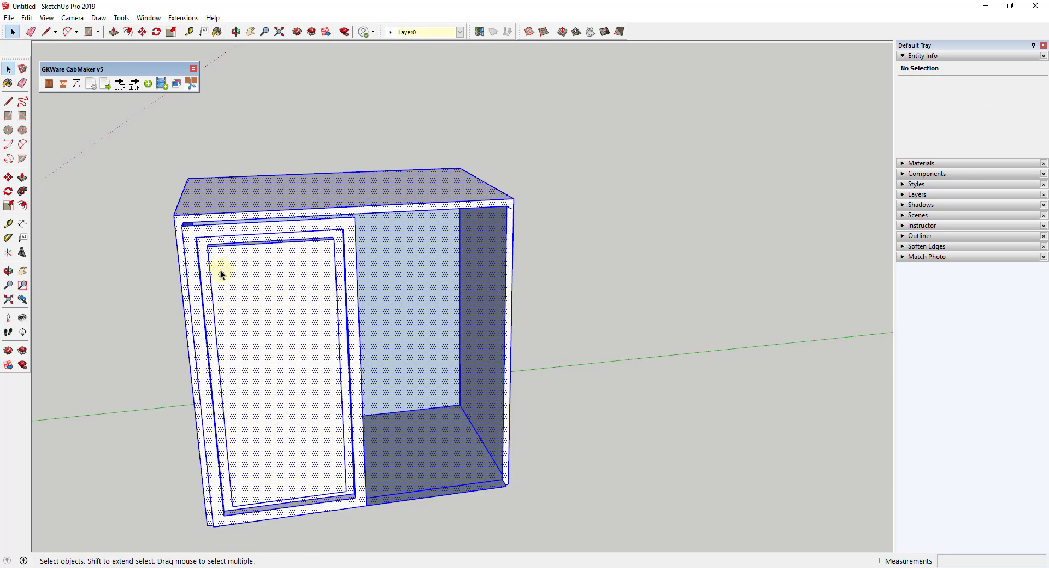
click(290, 280)
scroll(408, 323, down, 3)
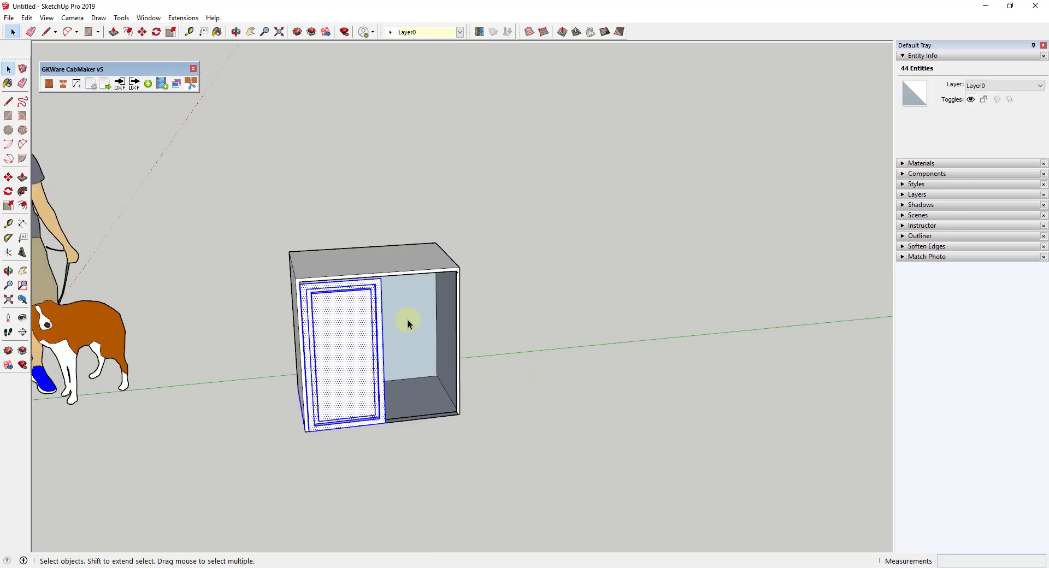
scroll(422, 288, down, 3)
middle_drag(432, 273, 436, 353)
scroll(435, 354, up, 4)
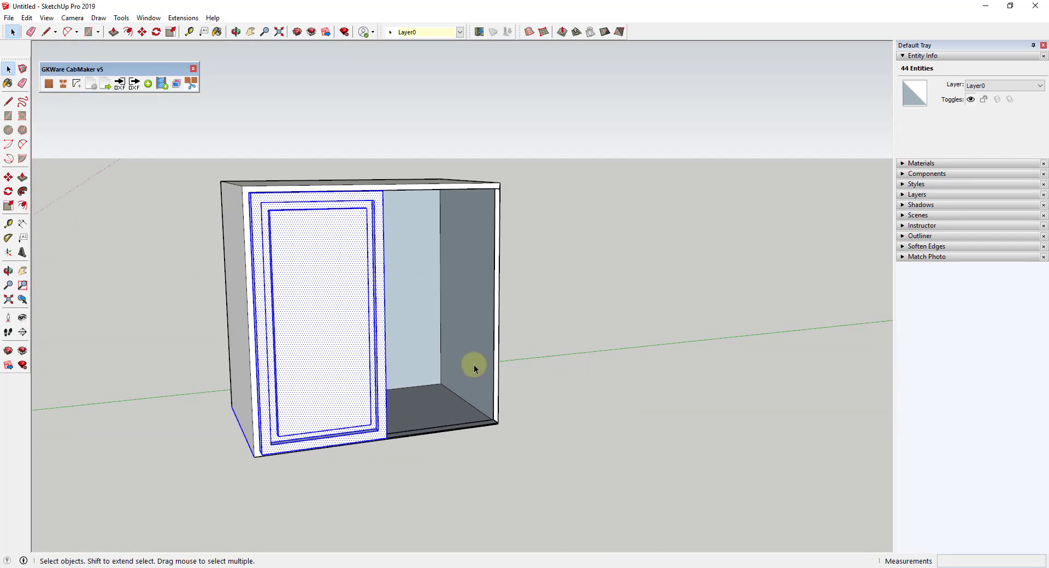
middle_drag(302, 332, 339, 355)
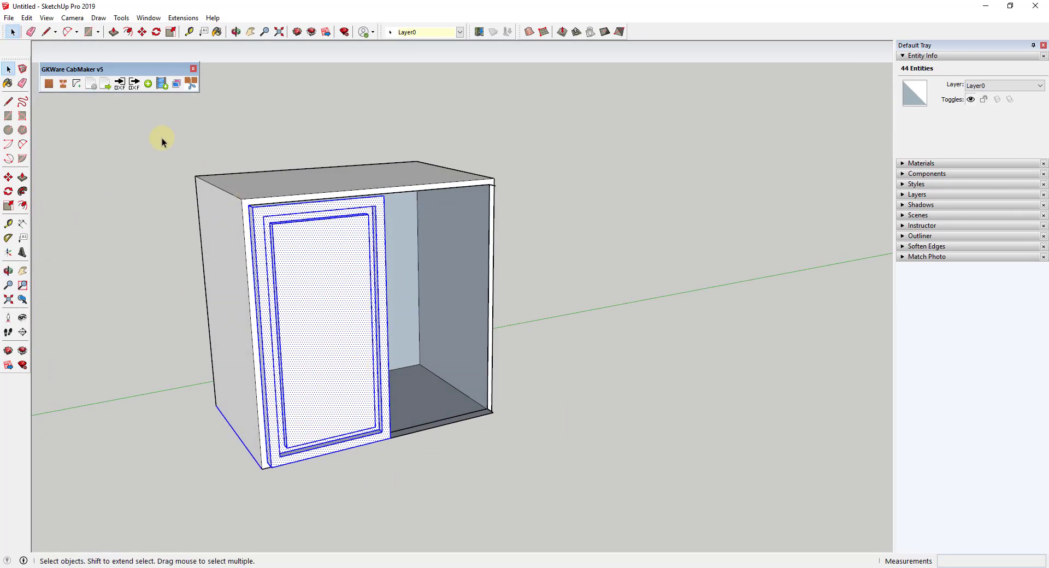
drag(161, 137, 561, 490)
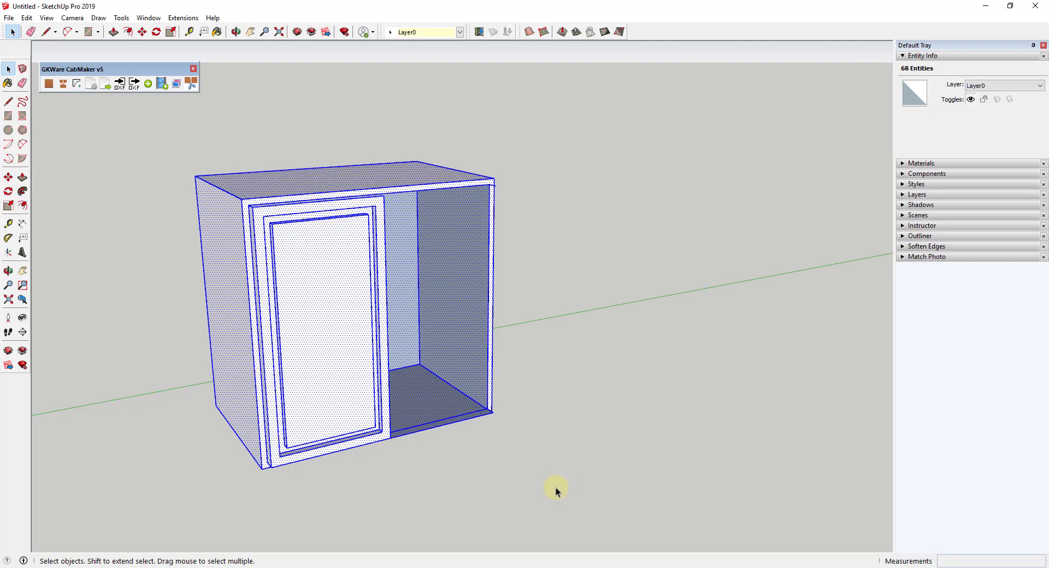
key(Delete)
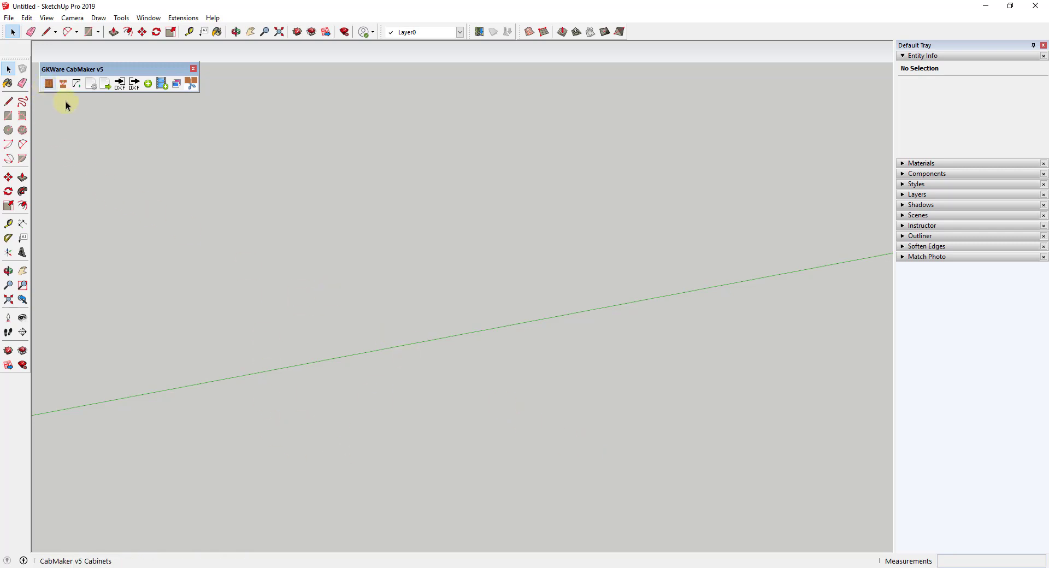
click(48, 83)
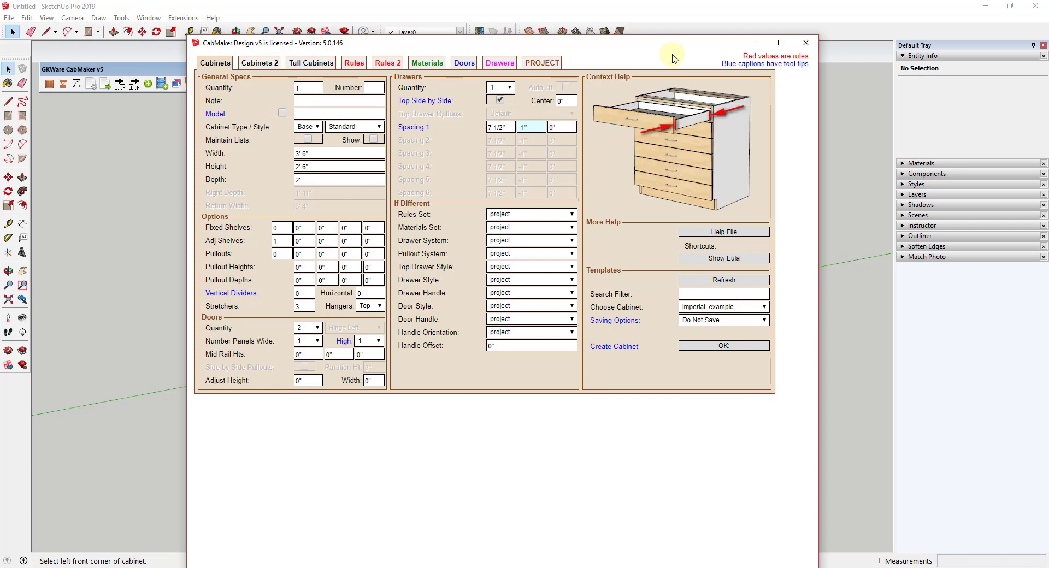
click(806, 42)
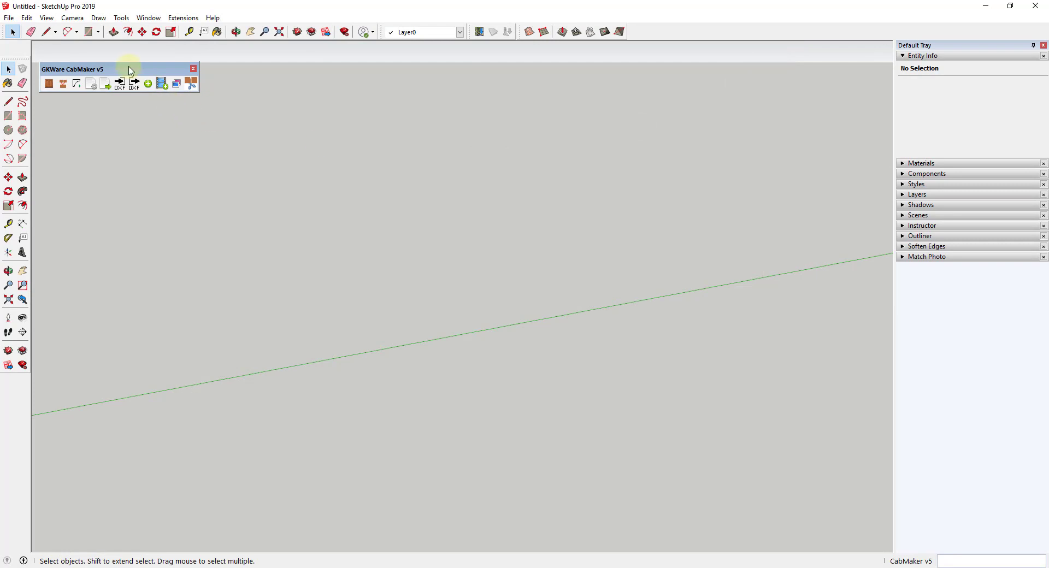
drag(132, 71, 134, 65)
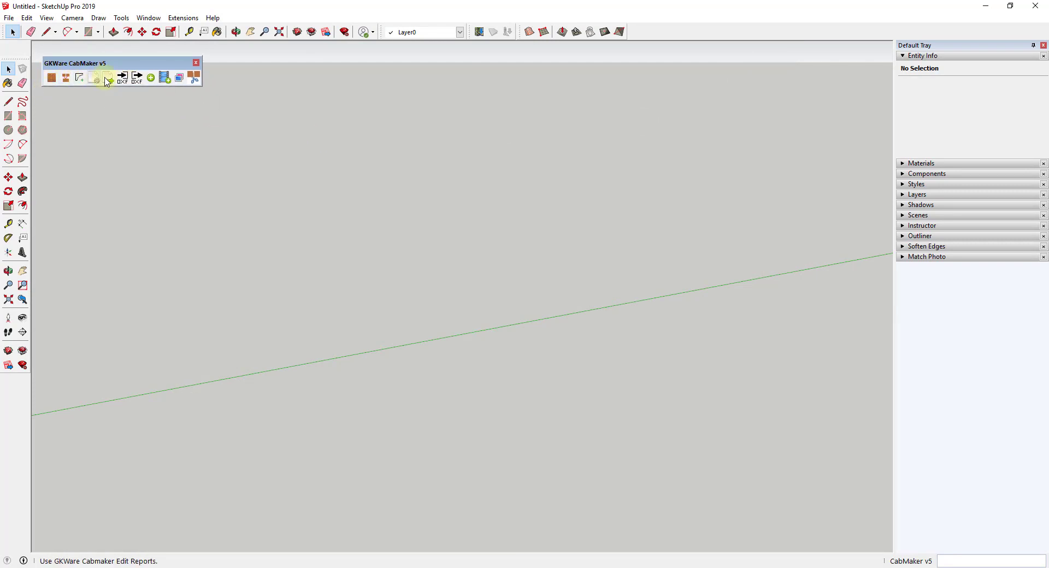
- Open the CabMaker cabinet design dialog and activate the adjustable shelves quantity for editing
click(50, 80)
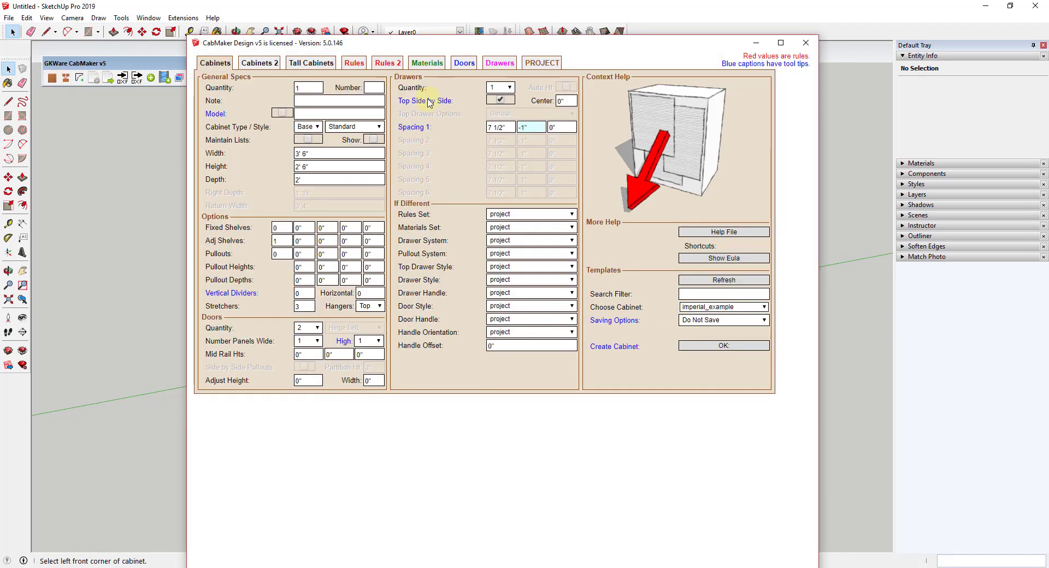
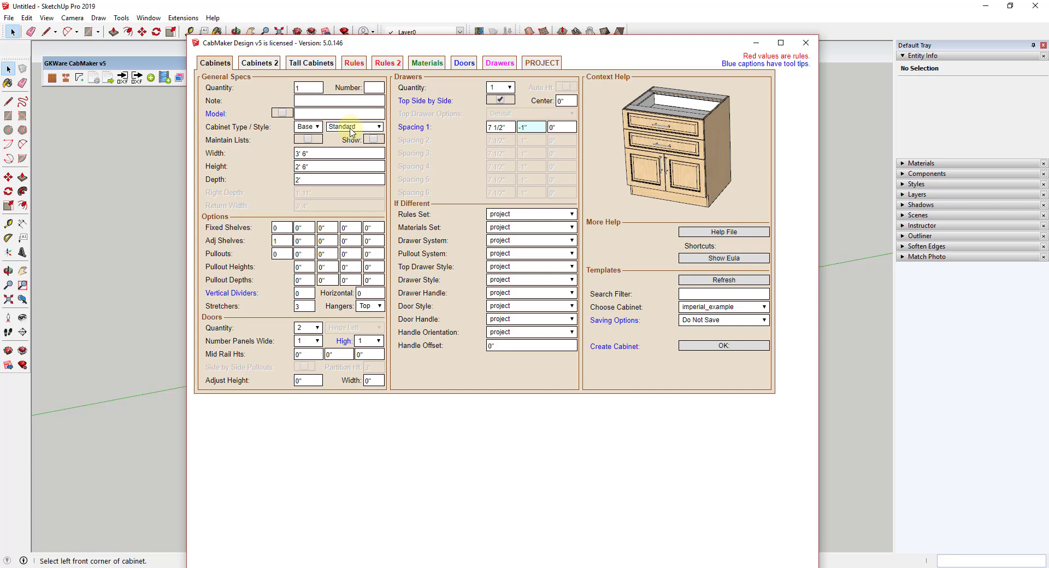
mouse_move(346, 156)
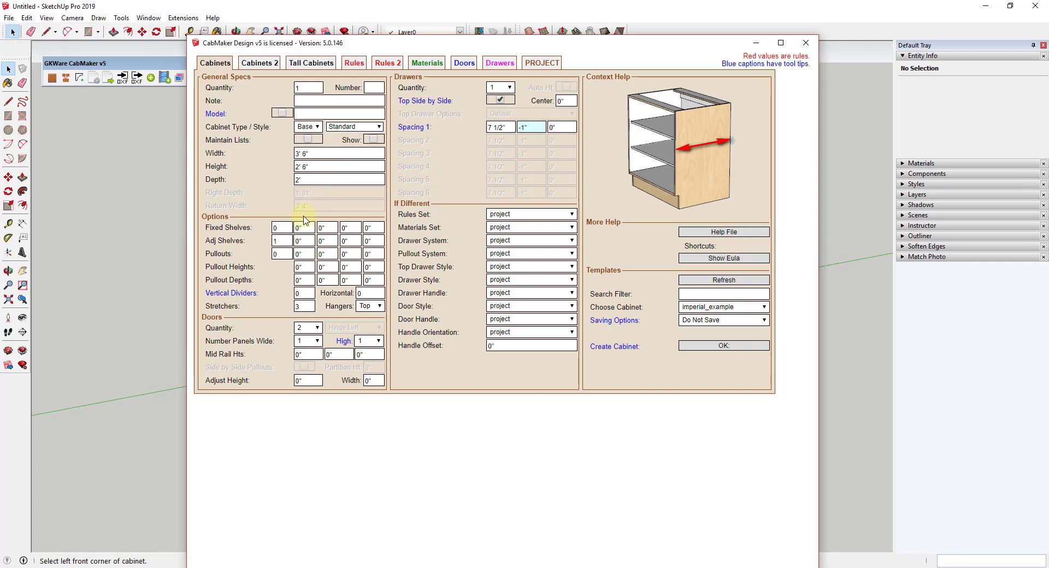
click(284, 241)
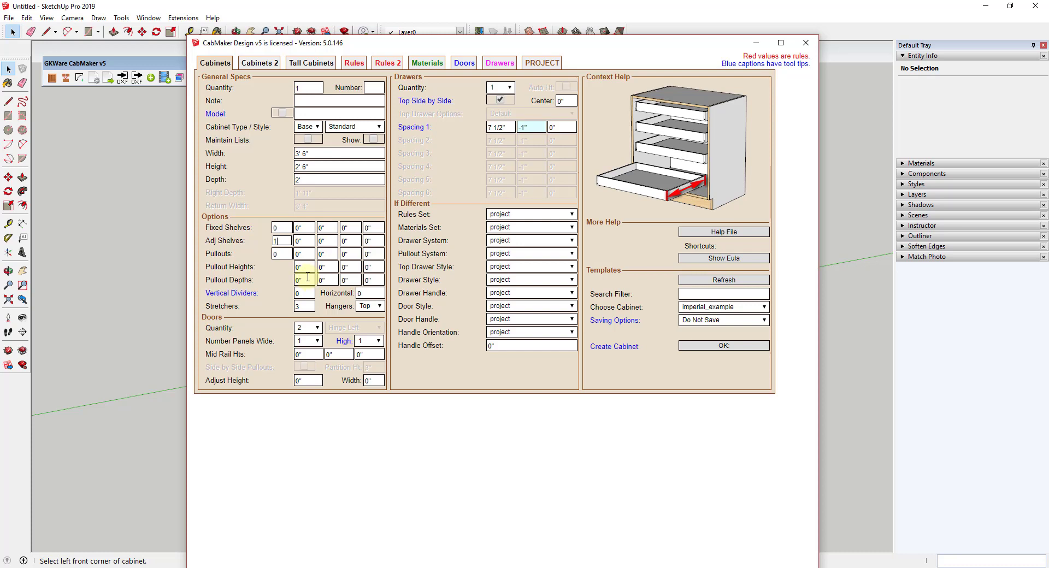
- Try a door quantity of 1 for the cabinet, and set it back to 2
click(316, 328)
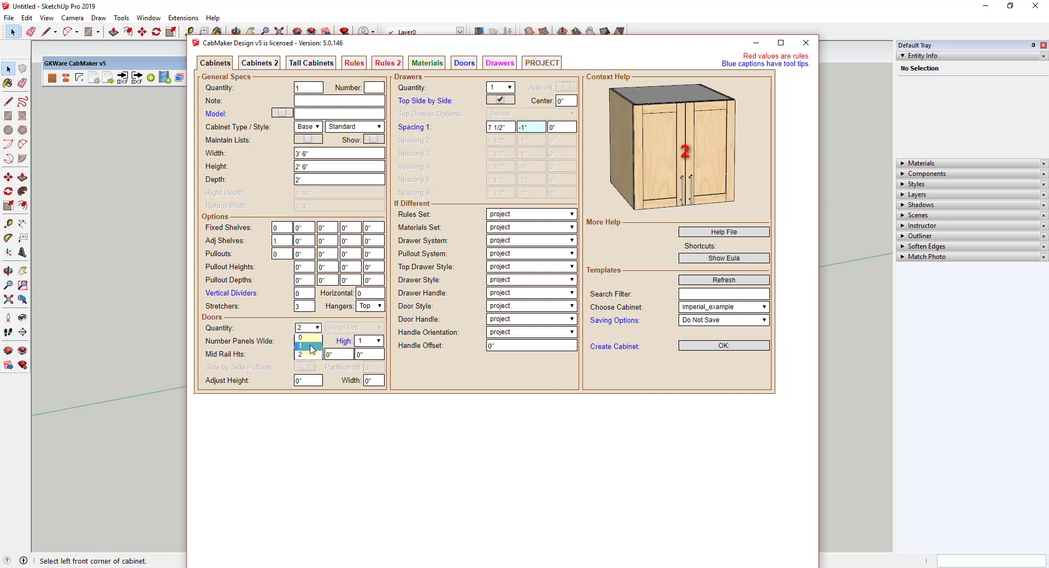
click(310, 348)
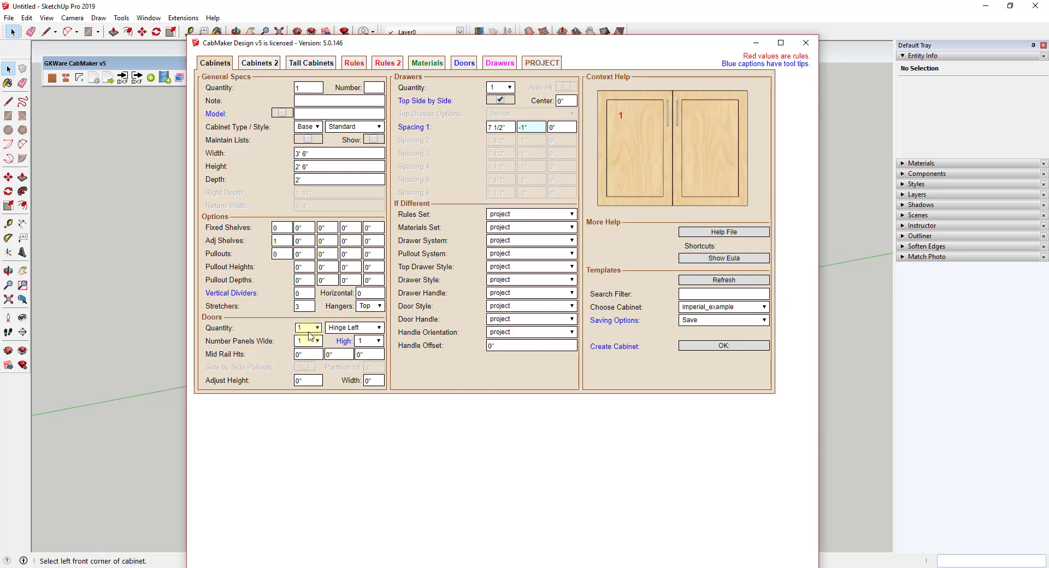
click(310, 342)
click(309, 355)
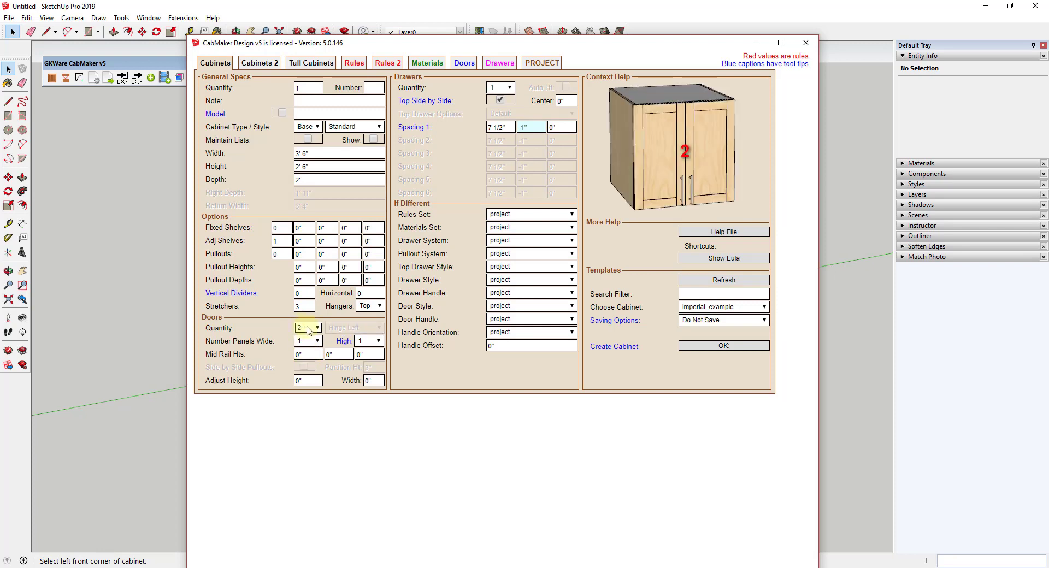
- Try doors that are 2 panels wide, set the number of panels wide back to 1, and activate the mid rail heights
click(315, 341)
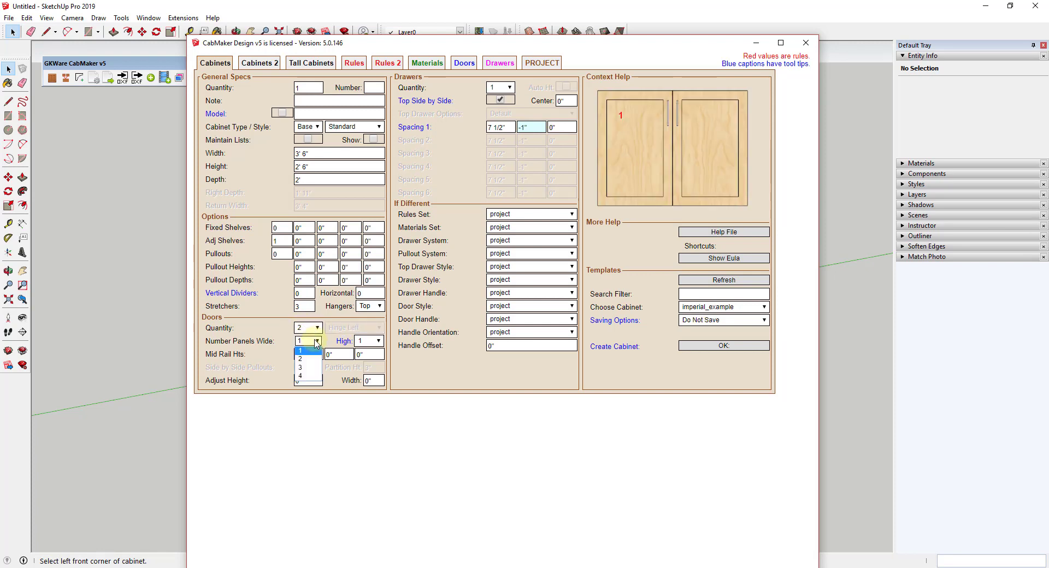
click(307, 364)
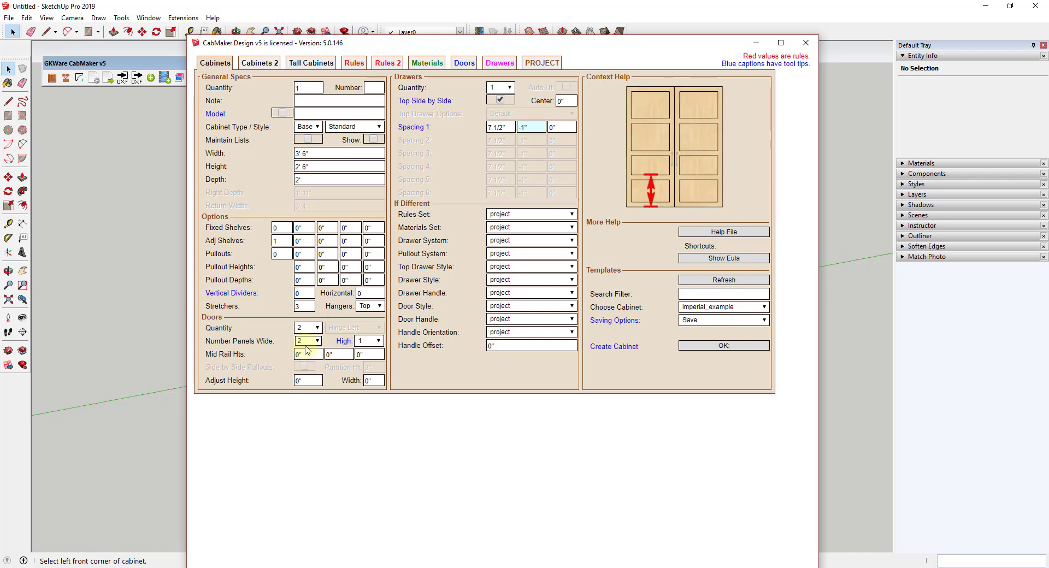
click(303, 342)
click(301, 351)
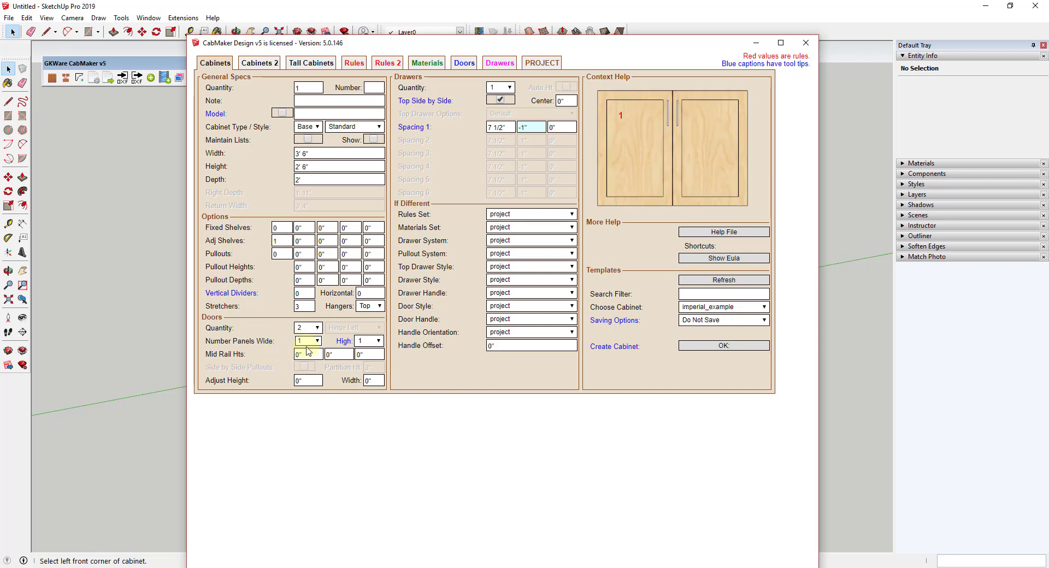
click(308, 356)
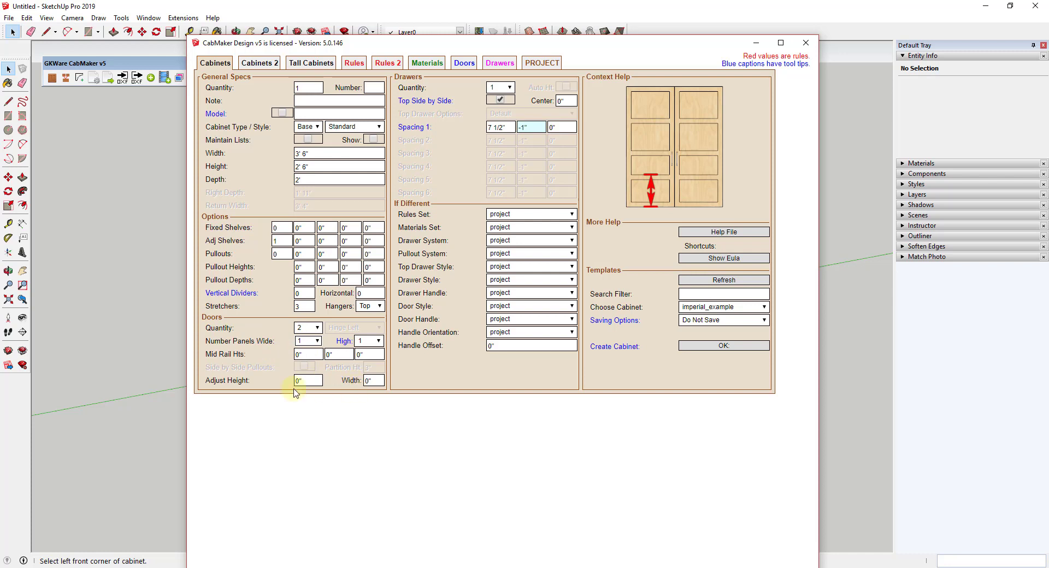
- Switch off the side-by-side top drawers option and switch it on again
mouse_move(507, 92)
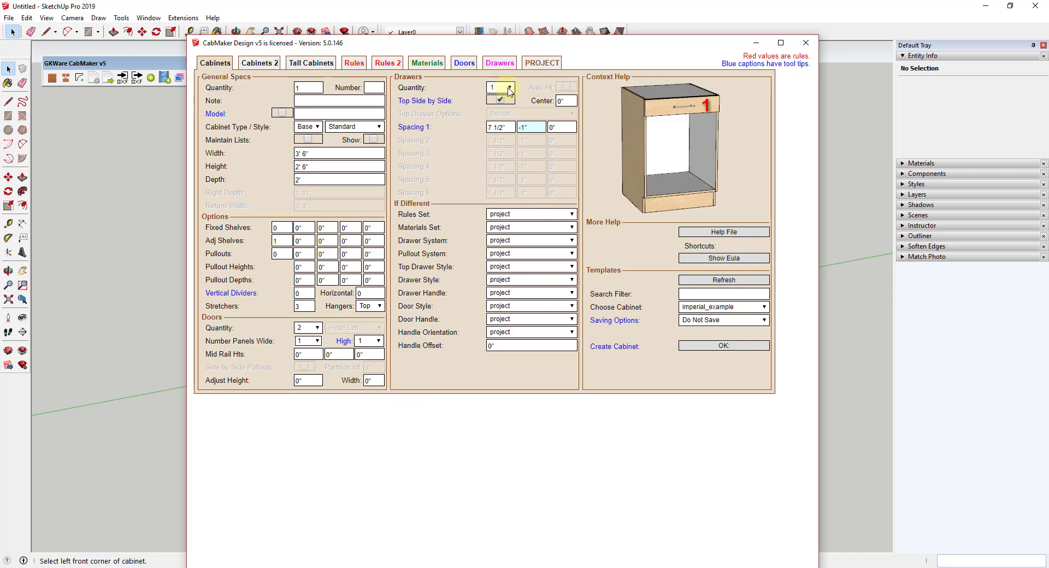
click(500, 100)
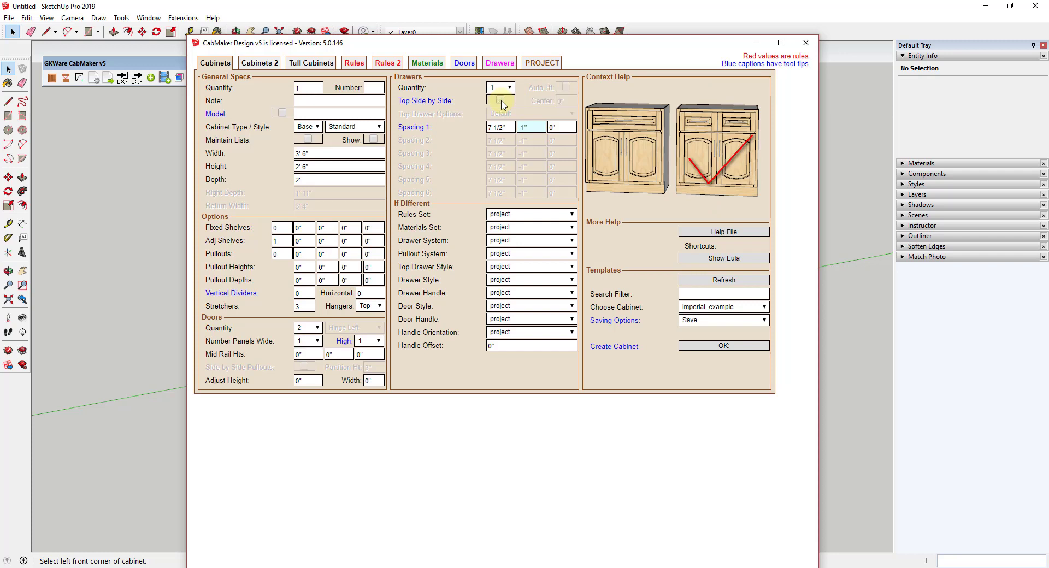
click(500, 101)
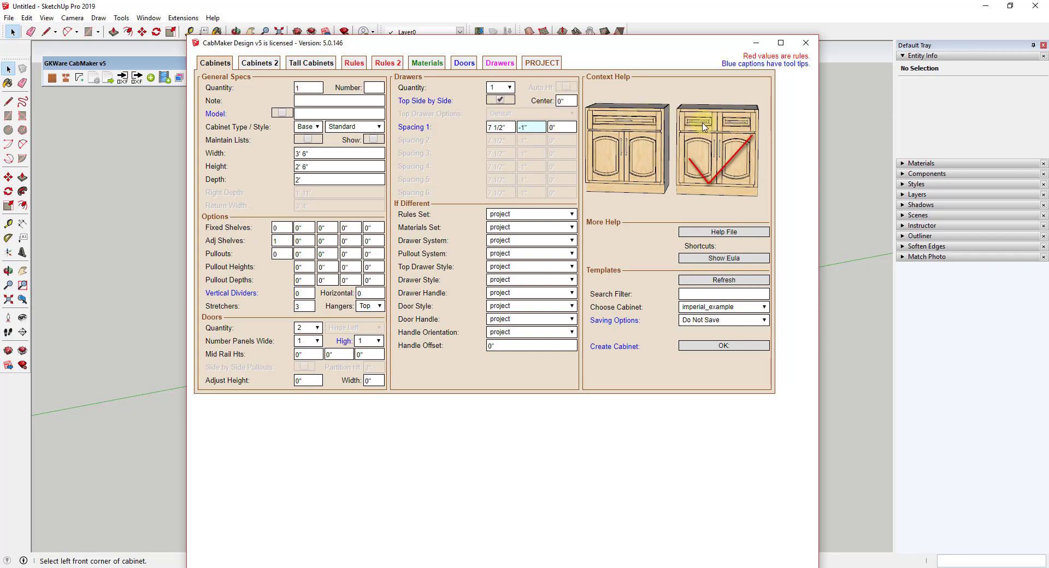
mouse_move(388, 142)
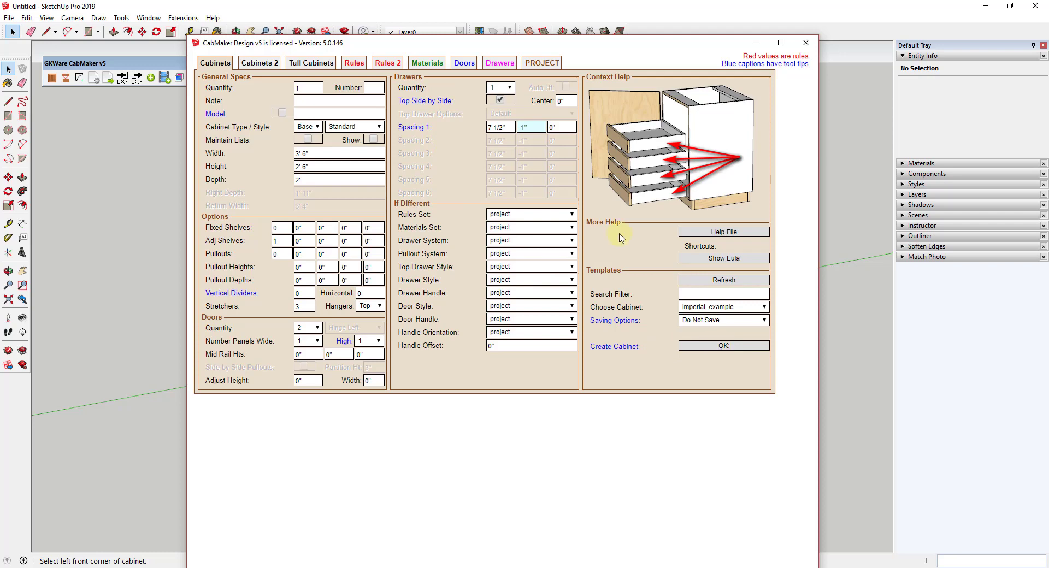
- Create the cabinet from the current settings and place it in the model with its front parallel to the green axis
click(715, 346)
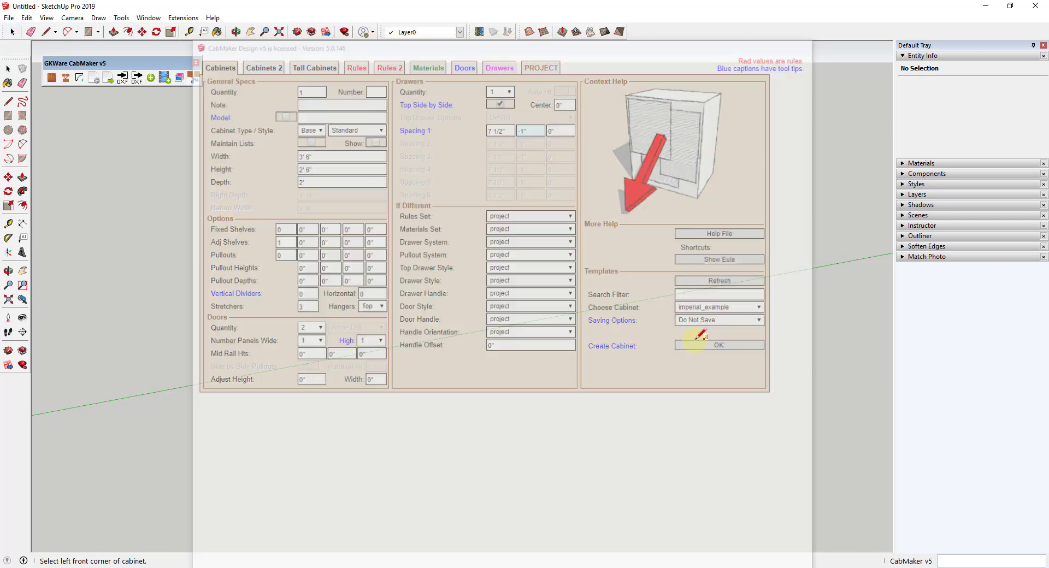
click(341, 393)
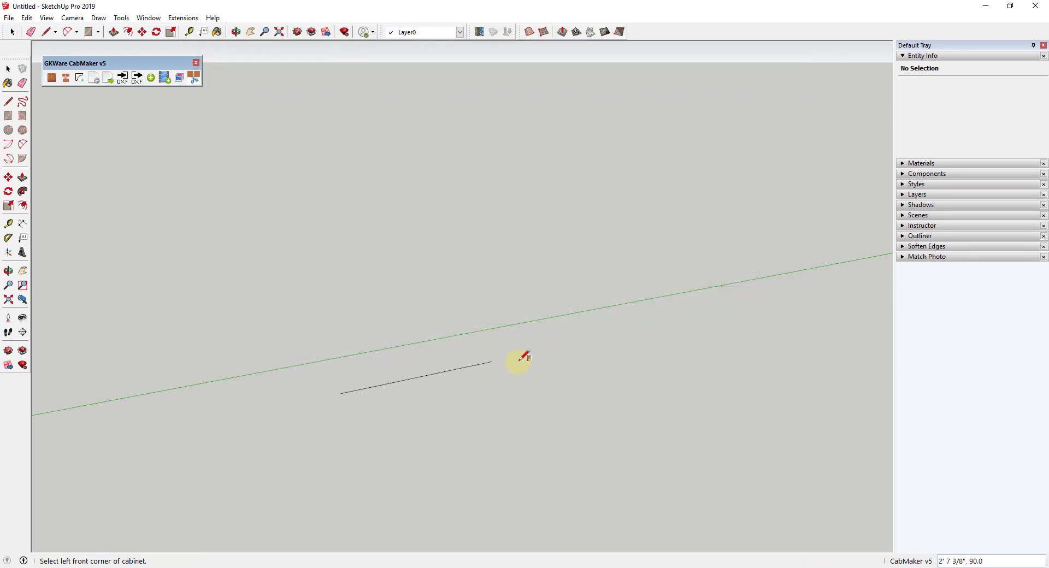
click(623, 337)
scroll(504, 268, down, 4)
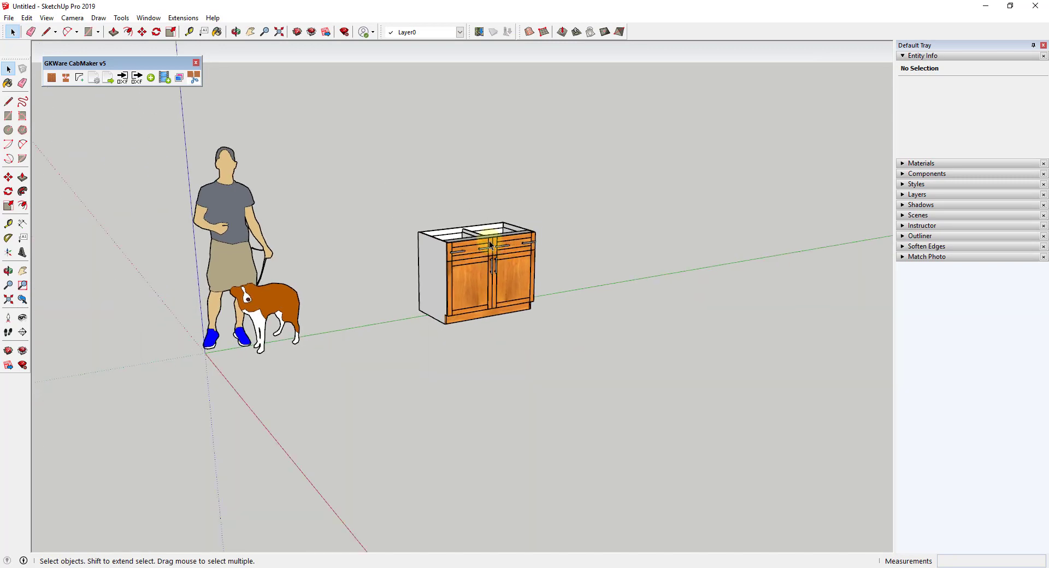
- Examine the generated cabinet's drawer boxes, centre partition, front handles and the back panel joints at the rear corners
scroll(492, 244, up, 2)
scroll(551, 273, up, 3)
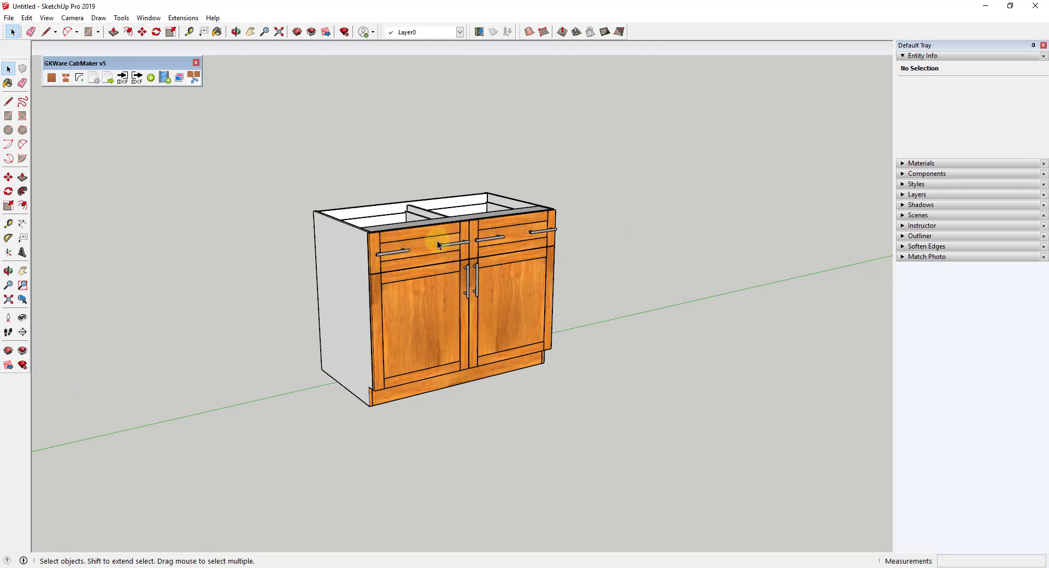
scroll(522, 239, down, 3)
scroll(496, 232, up, 3)
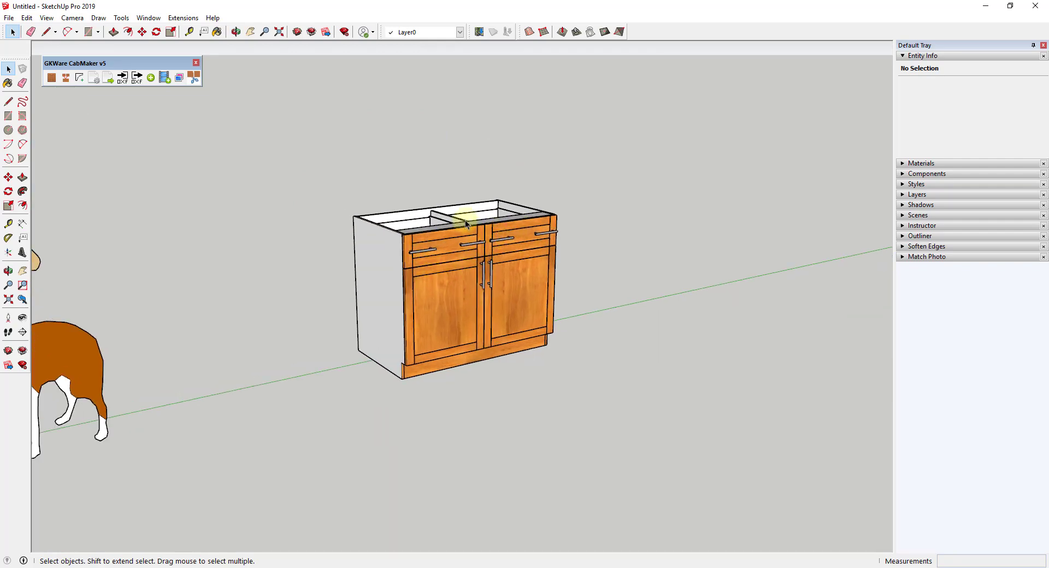
middle_drag(468, 219, 472, 282)
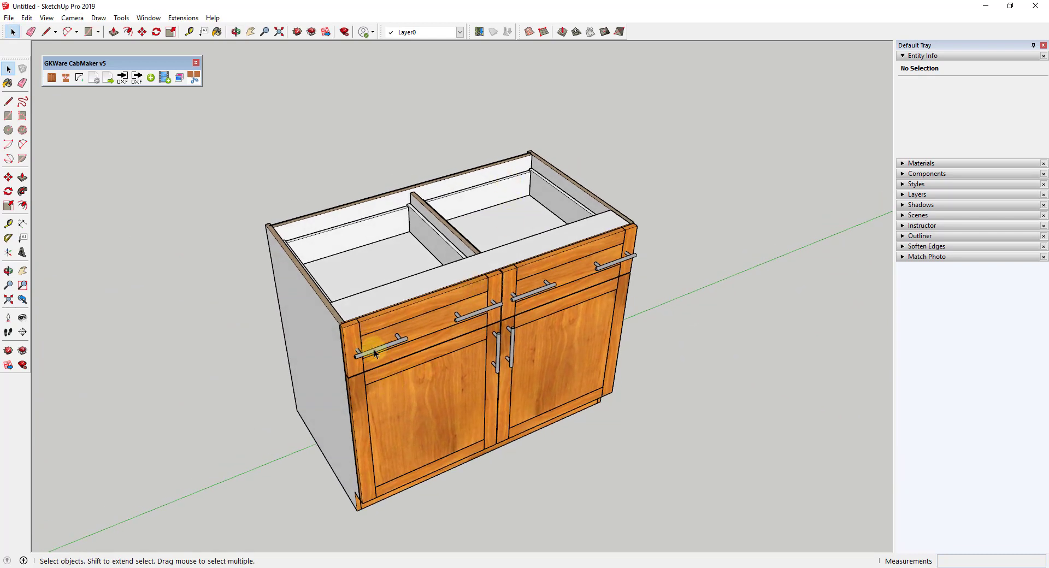
scroll(377, 327, up, 5)
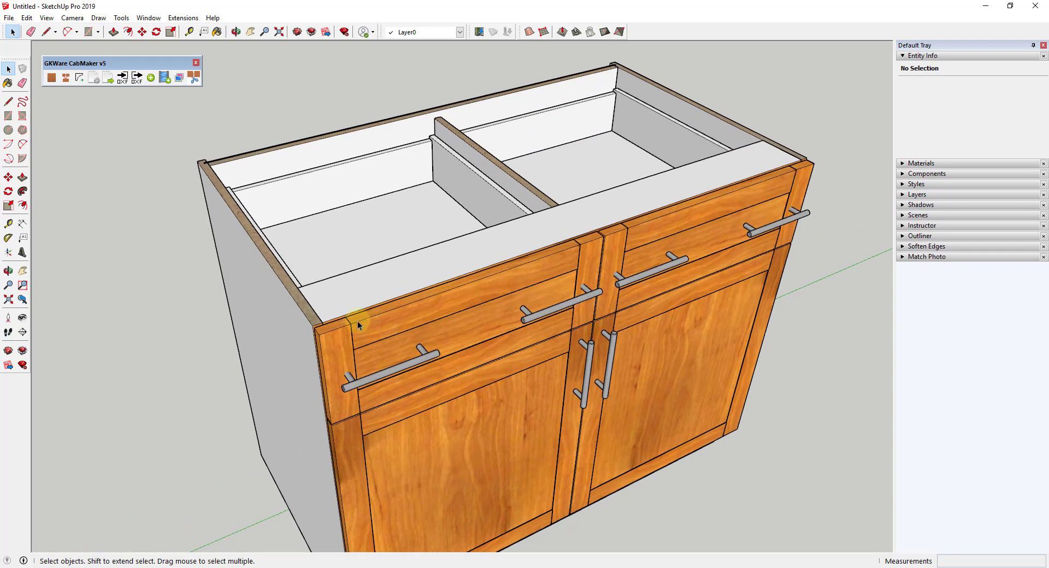
middle_drag(358, 320, 708, 266)
scroll(751, 146, up, 6)
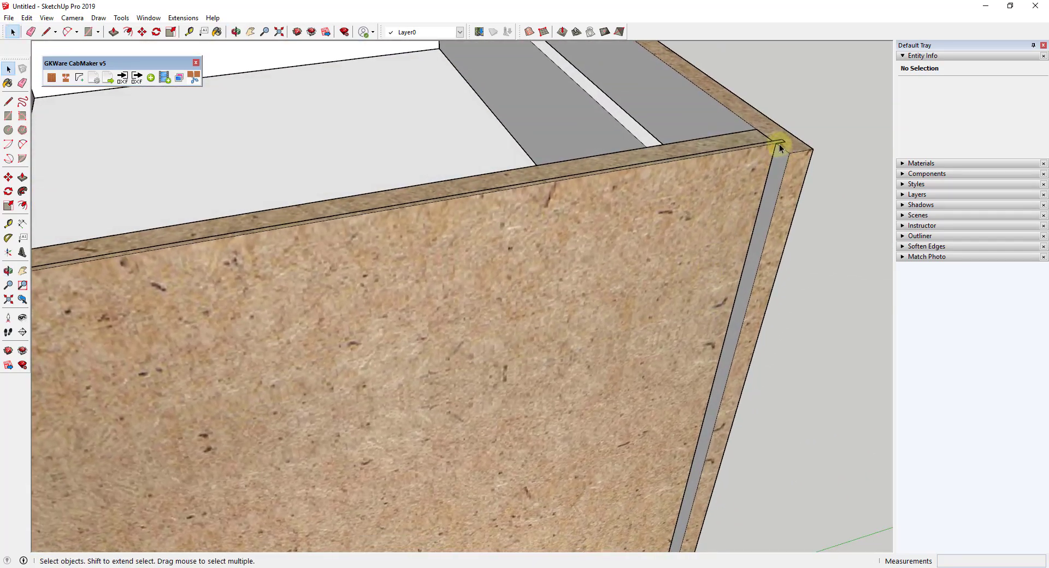
scroll(777, 143, down, 8)
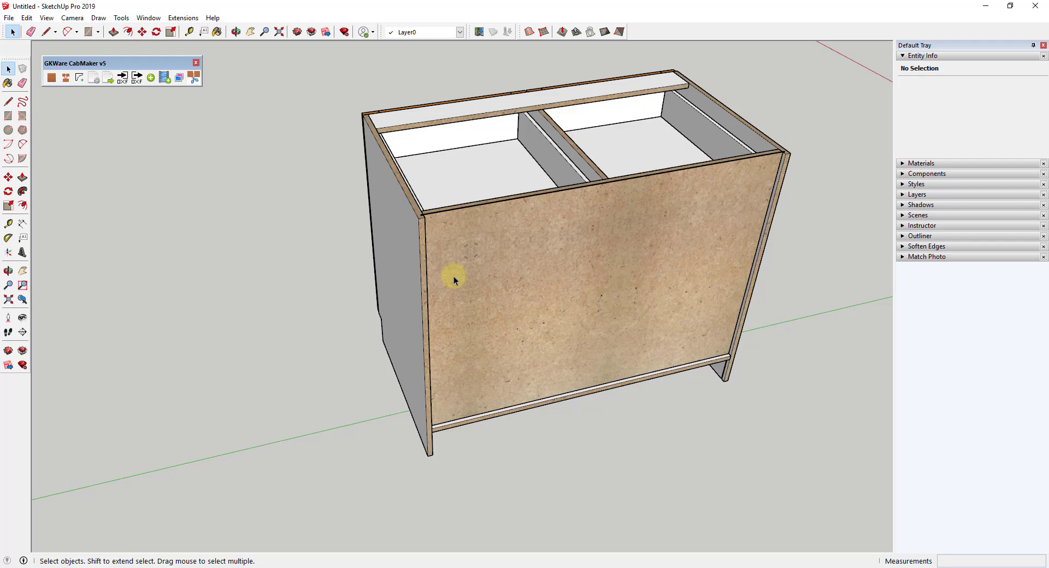
scroll(424, 217, up, 4)
middle_drag(424, 218, 190, 306)
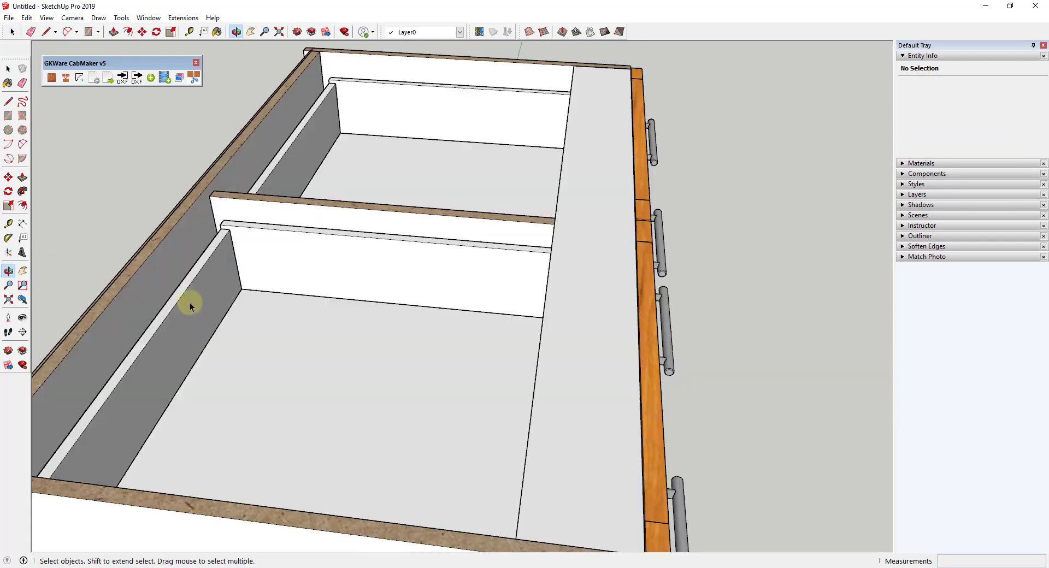
scroll(520, 295, down, 5)
middle_drag(519, 295, 363, 394)
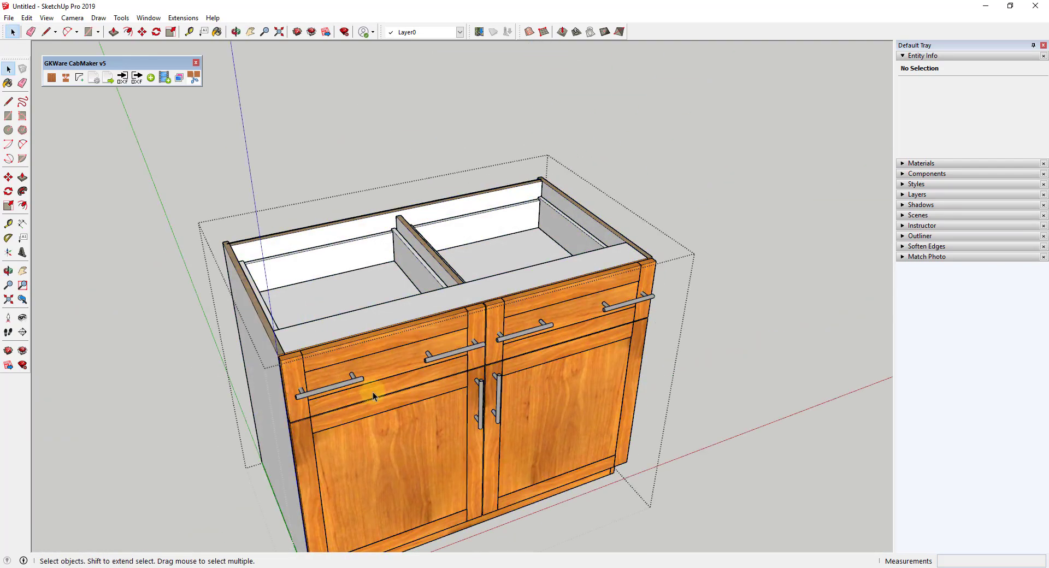
- Select the cabinet's left drawer and left door and rotate them open 90 degrees about the left front corner
click(373, 396)
scroll(422, 409, down, 2)
scroll(343, 362, up, 3)
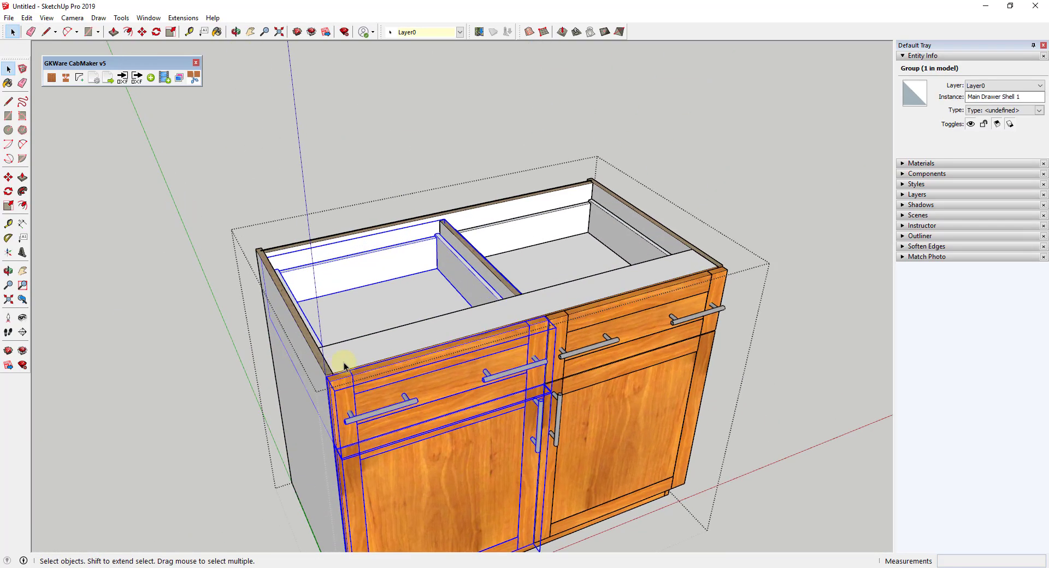
scroll(328, 371, up, 4)
key(q)
click(317, 382)
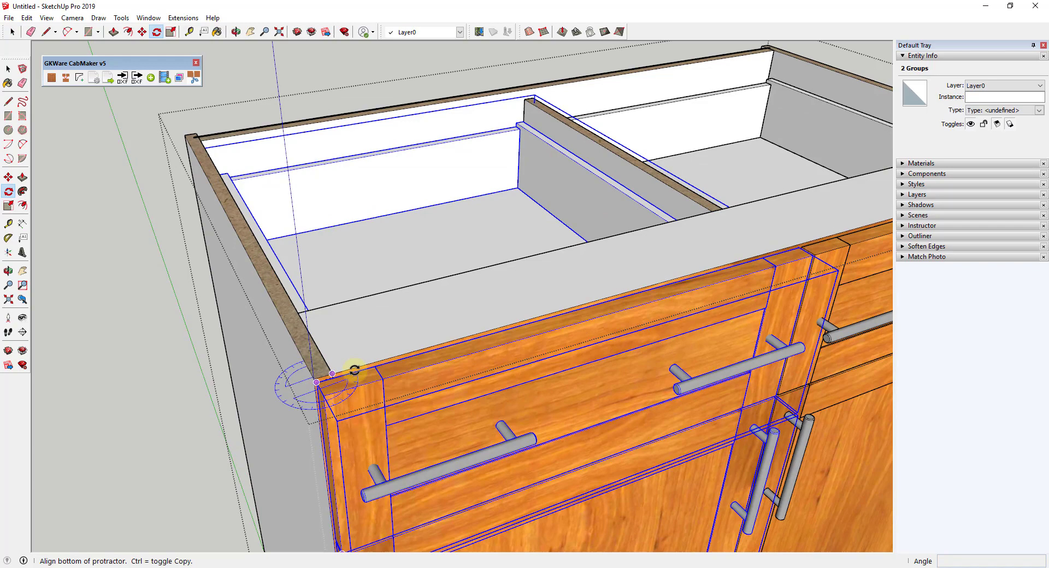
click(394, 363)
scroll(428, 381, down, 6)
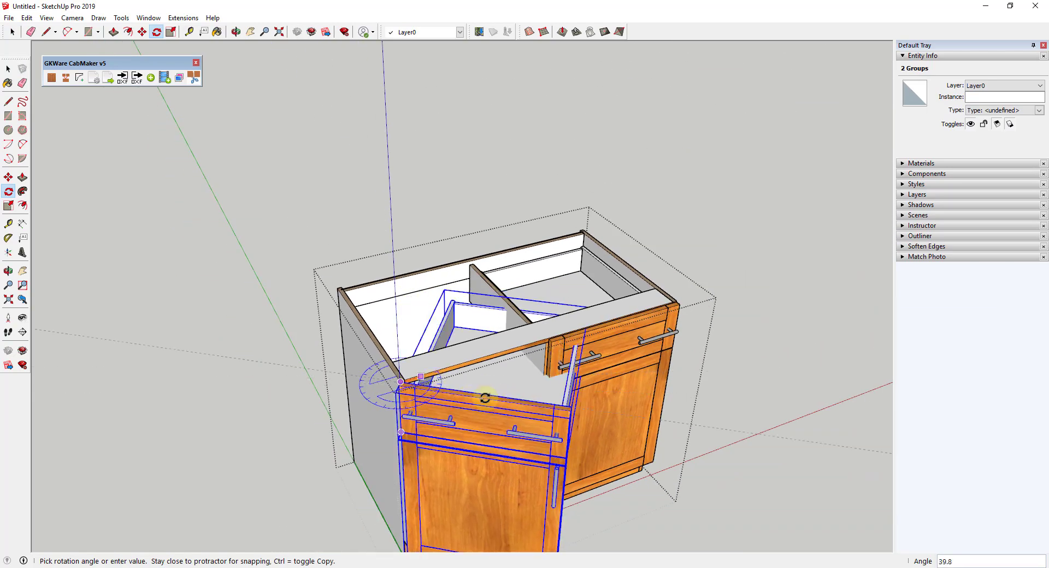
scroll(456, 448, down, 1)
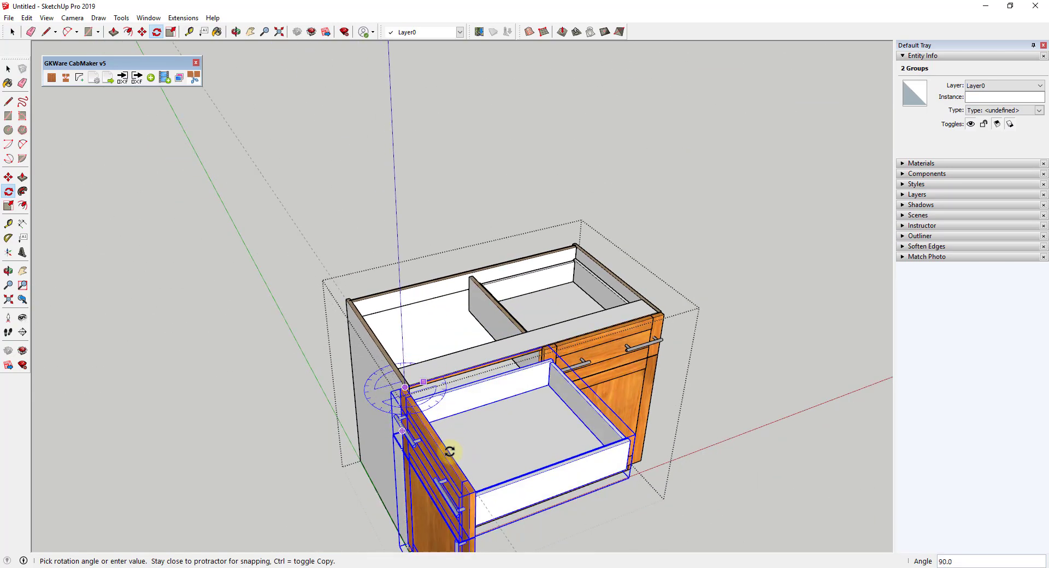
click(449, 451)
- Examine the shelf and interior behind the opened left door, undo the rotation, and clear the selection
middle_drag(470, 461, 274, 347)
key(q)
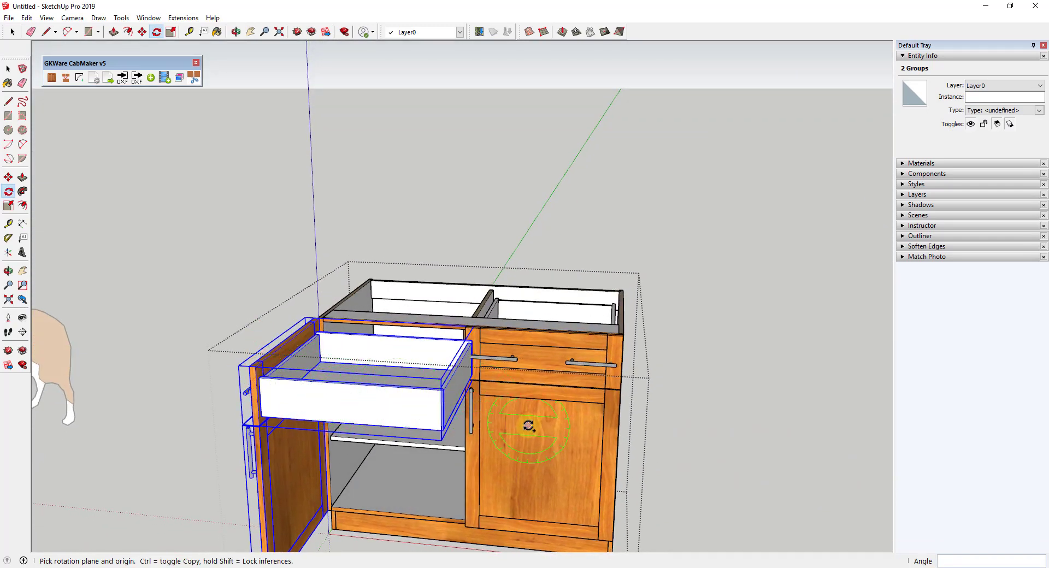
middle_drag(542, 433, 355, 468)
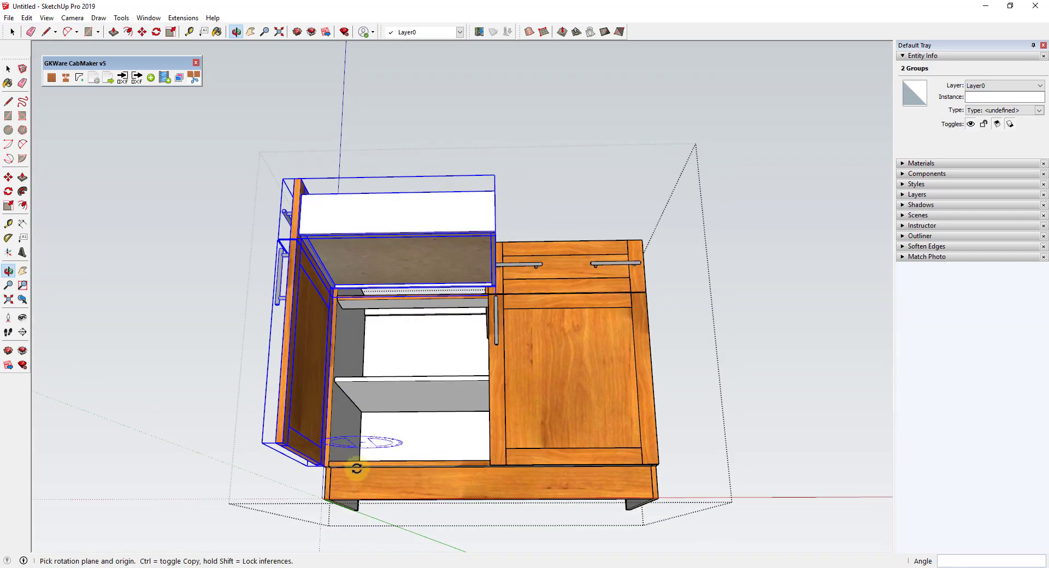
scroll(389, 419, up, 5)
scroll(382, 415, down, 6)
middle_drag(443, 346, 520, 443)
scroll(628, 359, down, 5)
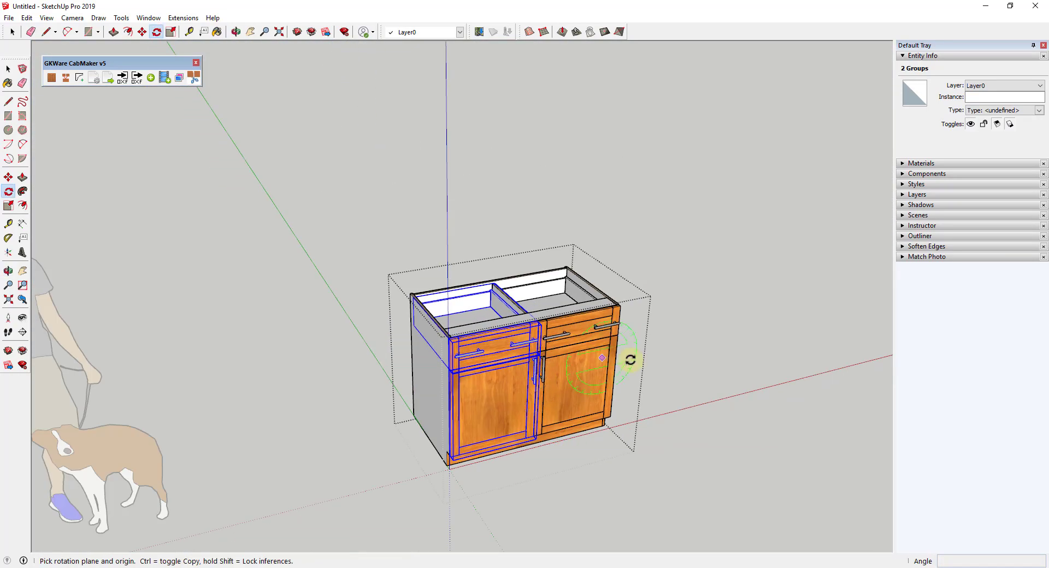
middle_drag(627, 358, 685, 379)
key(space)
click(685, 380)
- Review the CabMaker kick, leg, shelf, back, drawer box, door gap and material settings, and close the design dialog without creating a cabinet
click(51, 77)
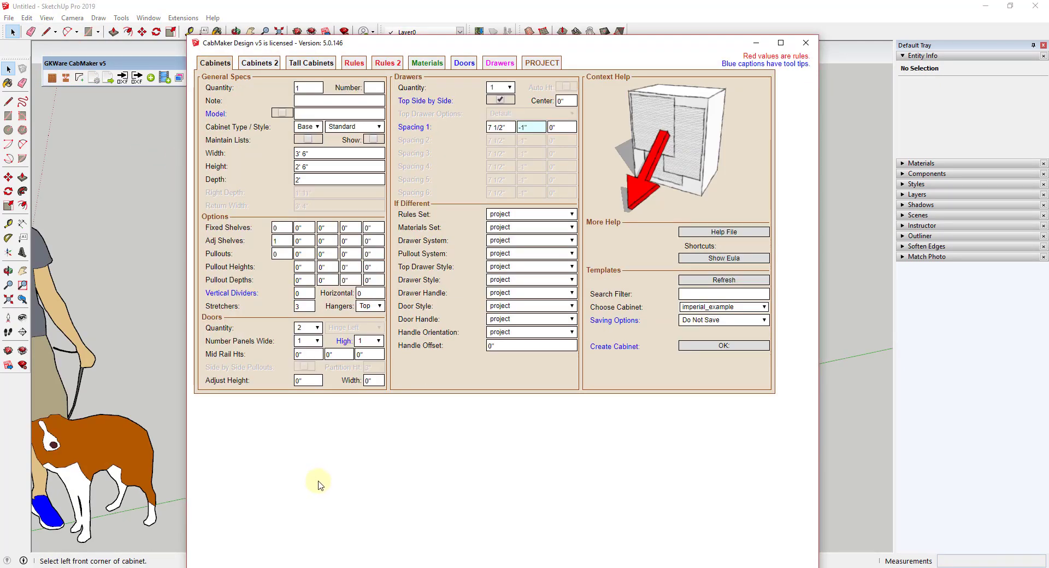
click(260, 64)
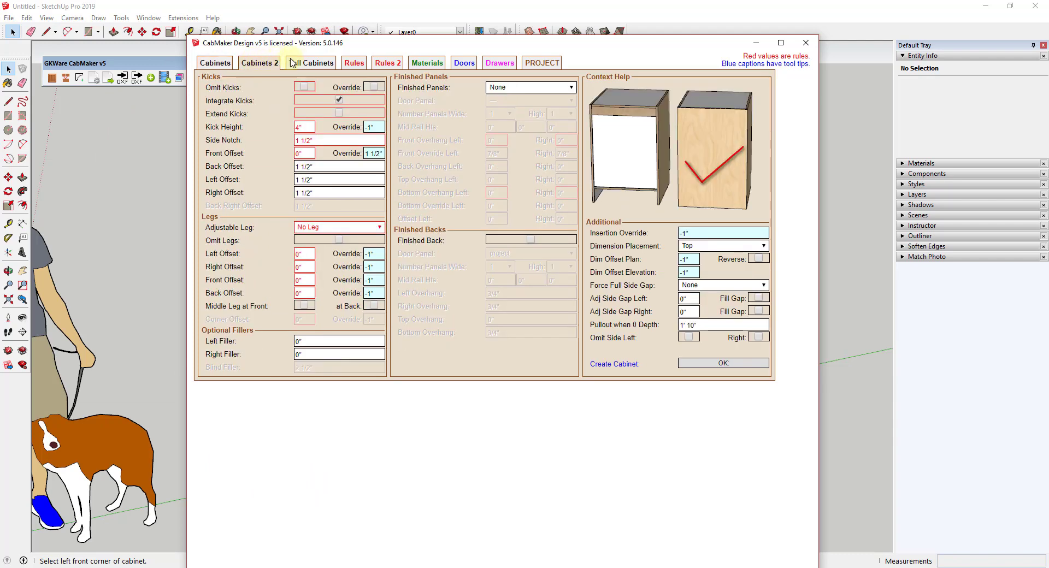
click(293, 63)
click(355, 62)
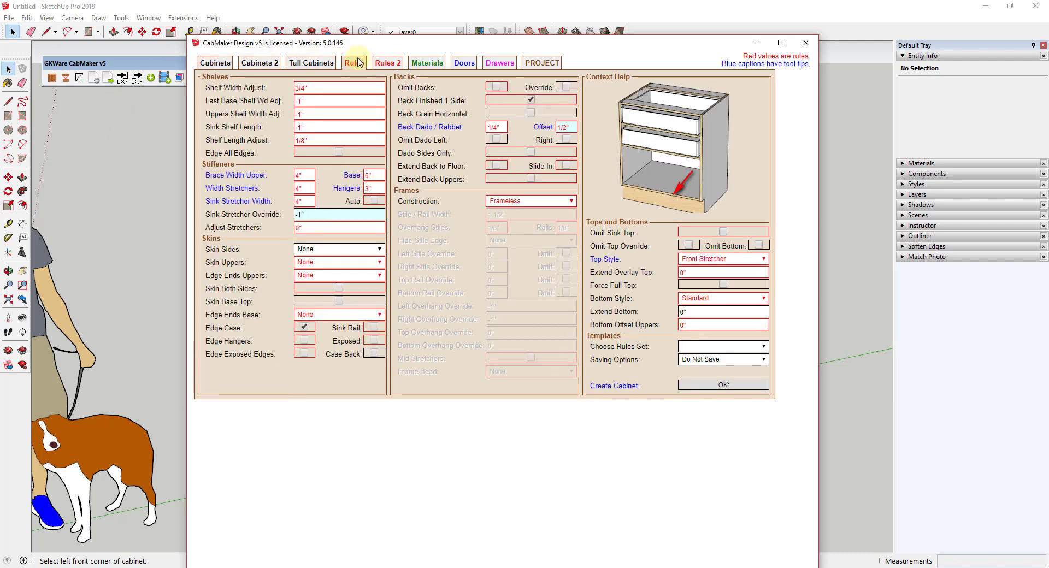
click(391, 64)
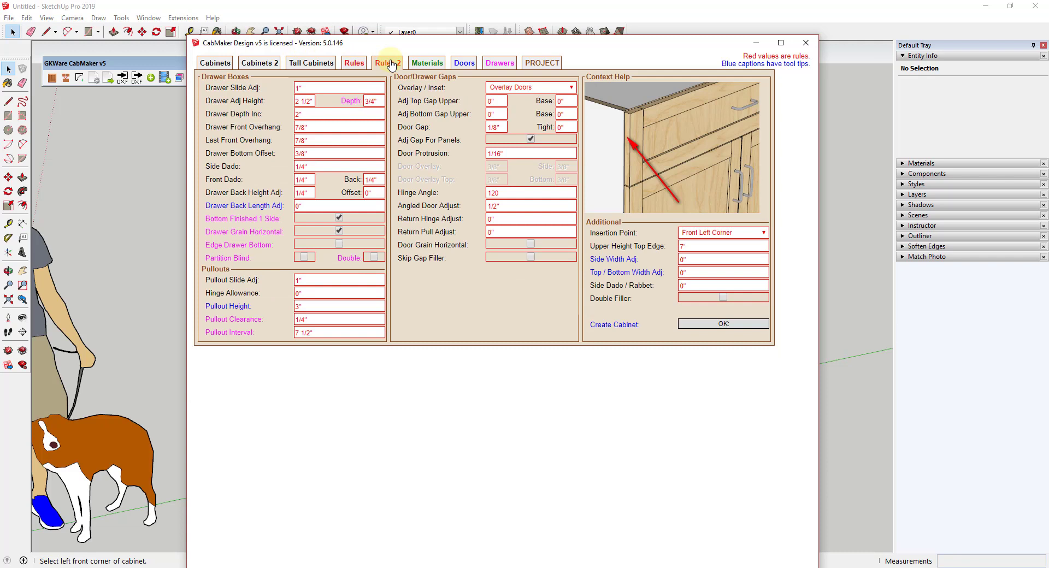
click(354, 64)
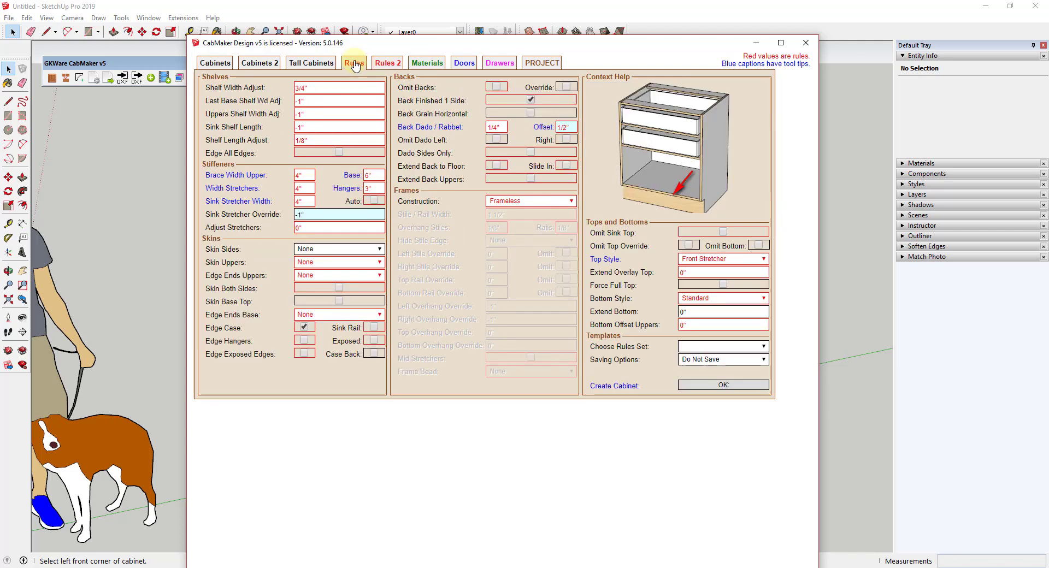
click(325, 63)
click(431, 65)
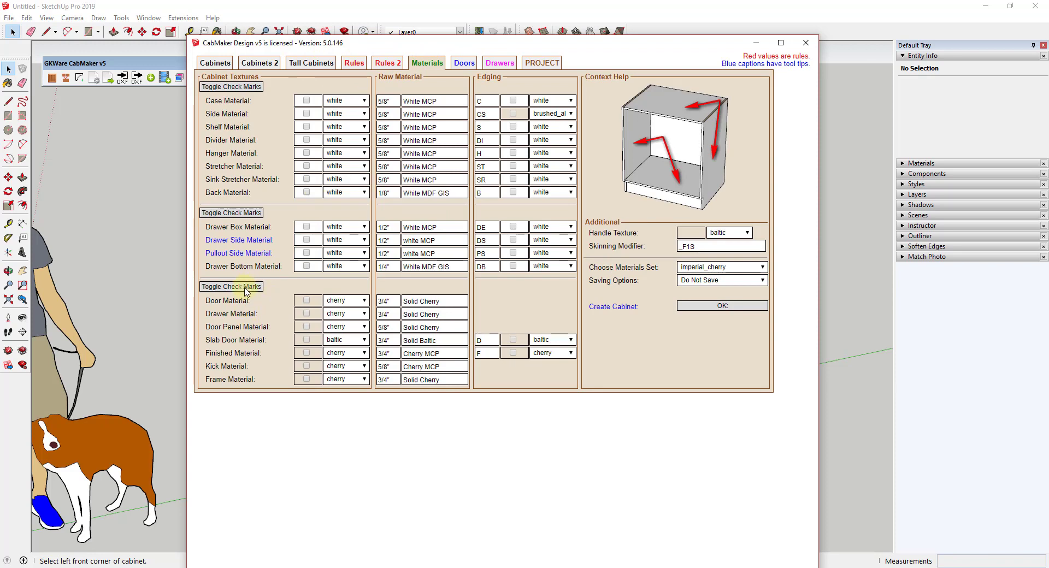
click(805, 43)
- Open the placed cabinet's design parameters for editing with Edit Cabinet 5
scroll(634, 460, up, 2)
middle_drag(634, 460, 686, 460)
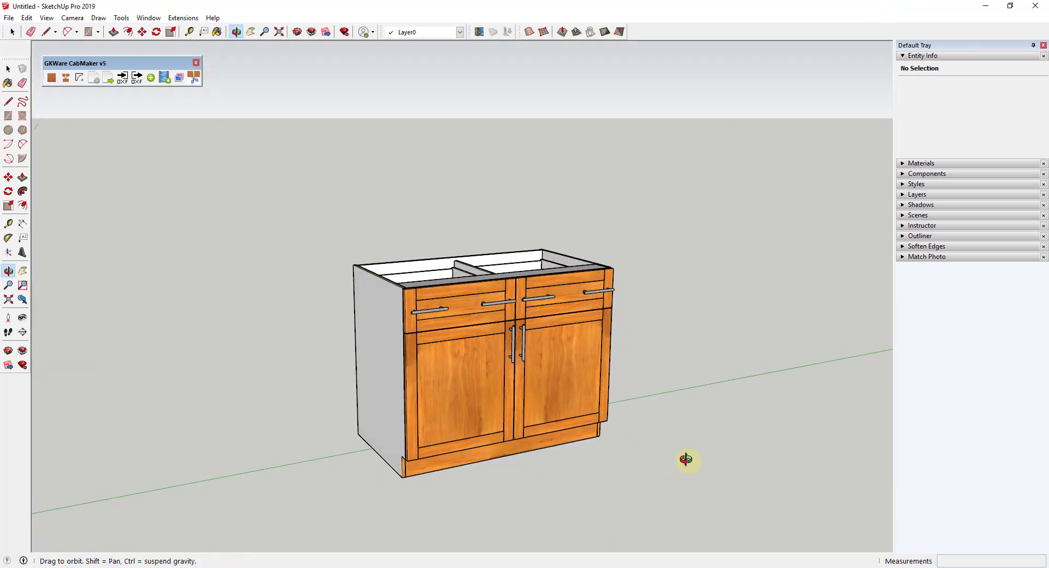
right_click(500, 386)
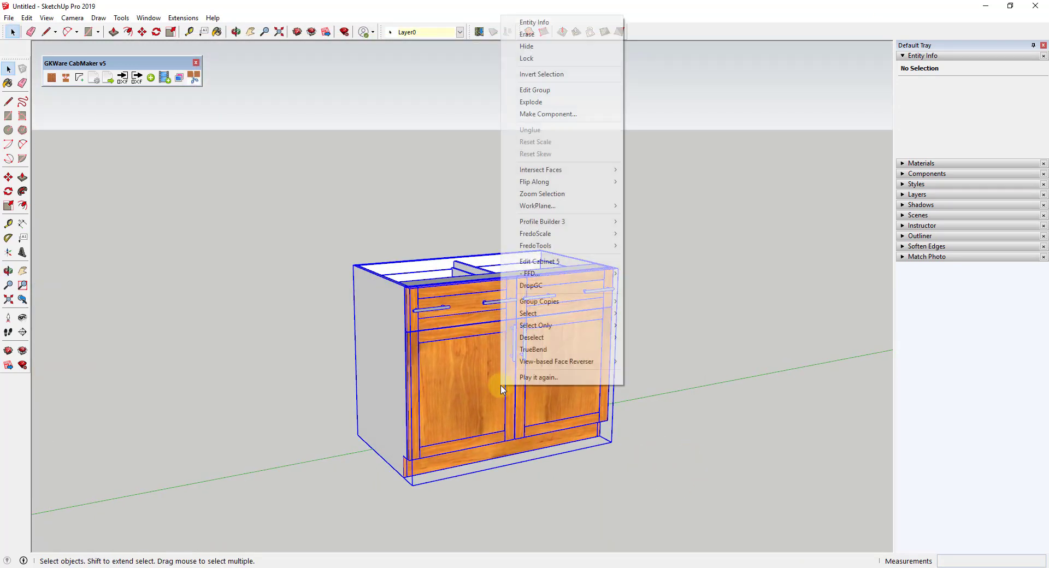
click(572, 267)
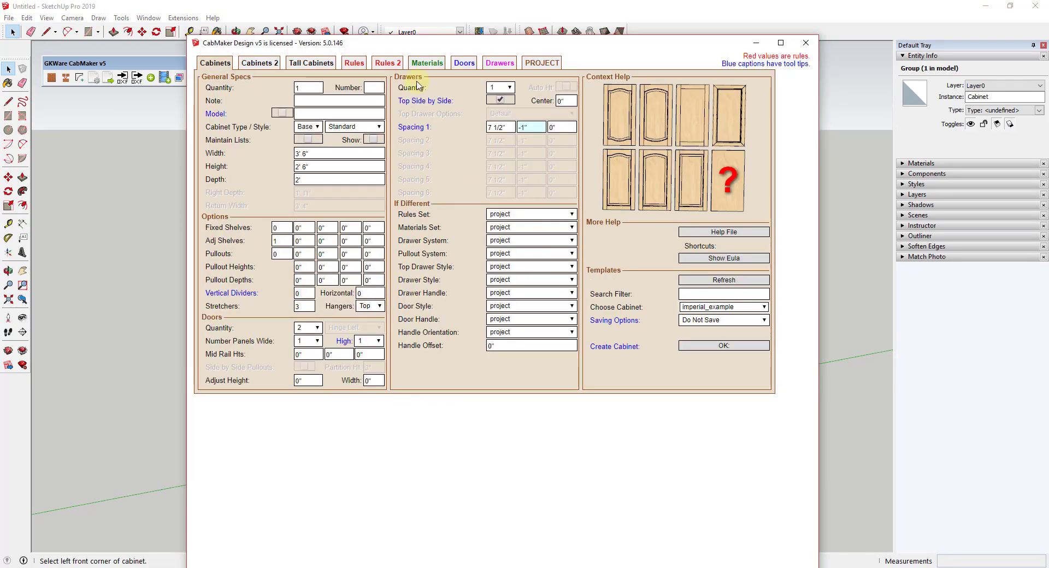
- Set the door, drawer, door panel, slab door, finished, kick and frame materials to ind_walnut and apply them to the cabinet
click(426, 63)
click(239, 286)
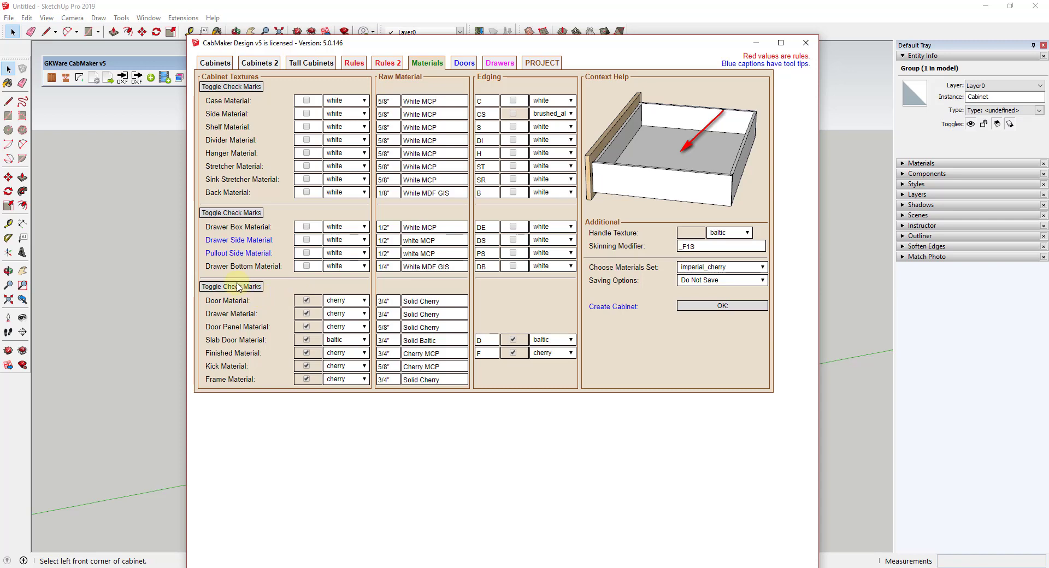
click(350, 303)
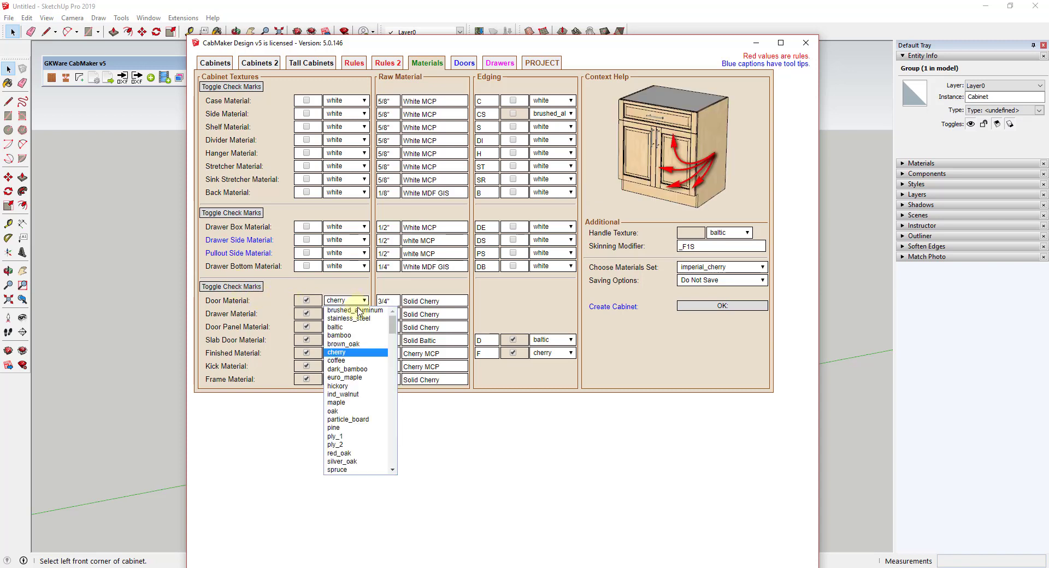
click(359, 336)
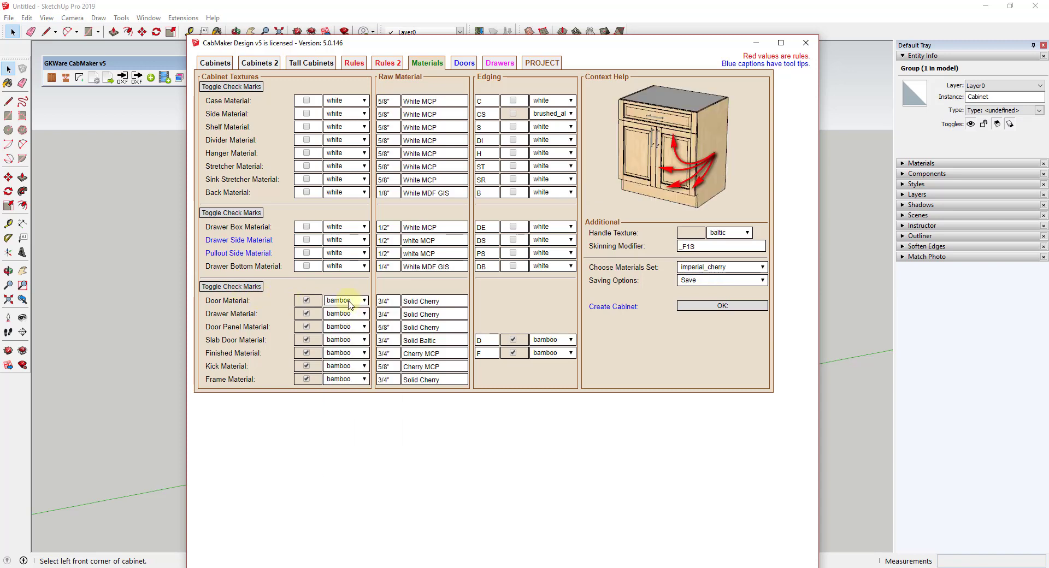
click(350, 304)
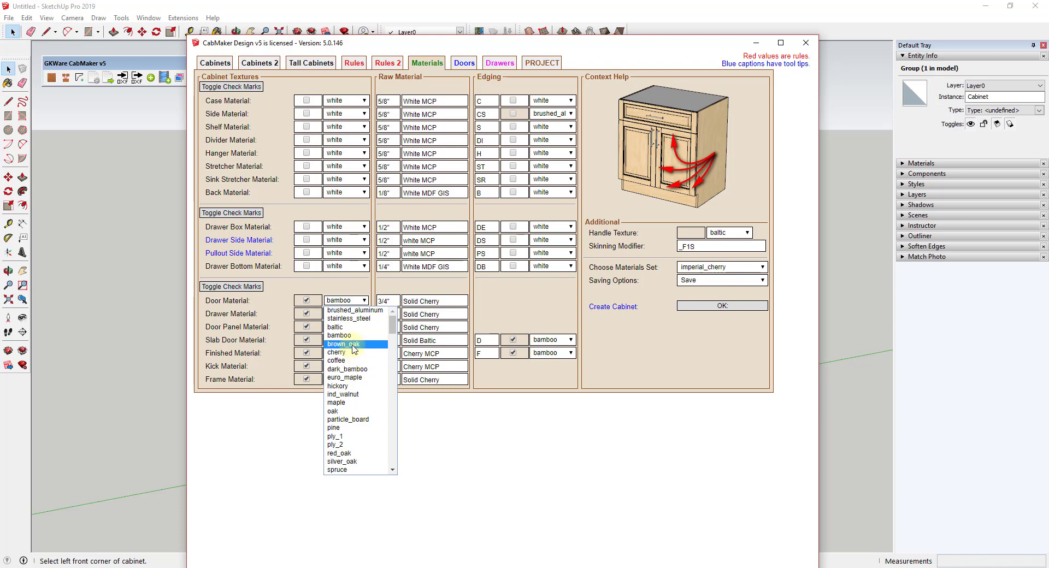
click(359, 395)
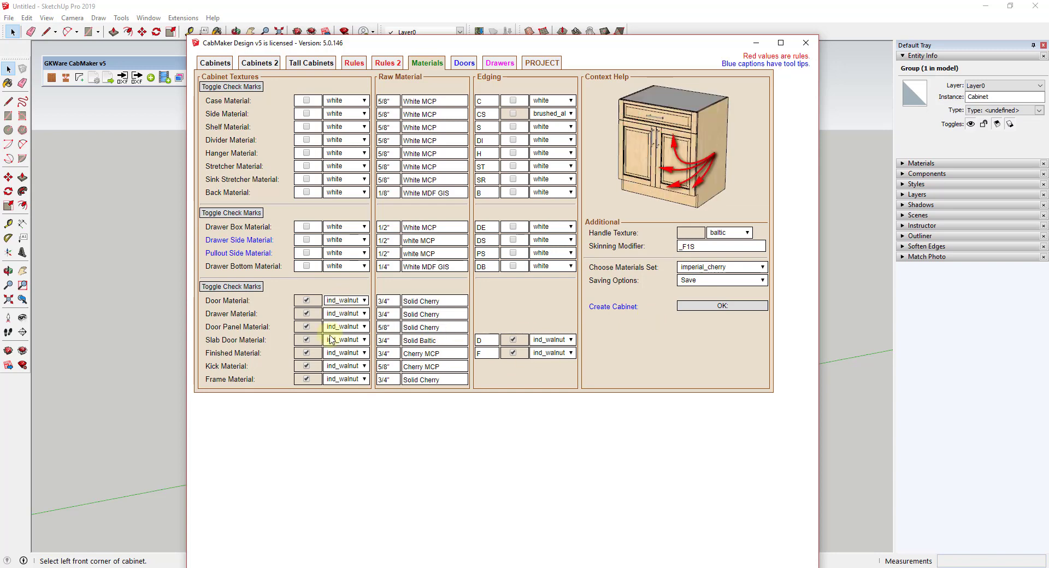
click(713, 312)
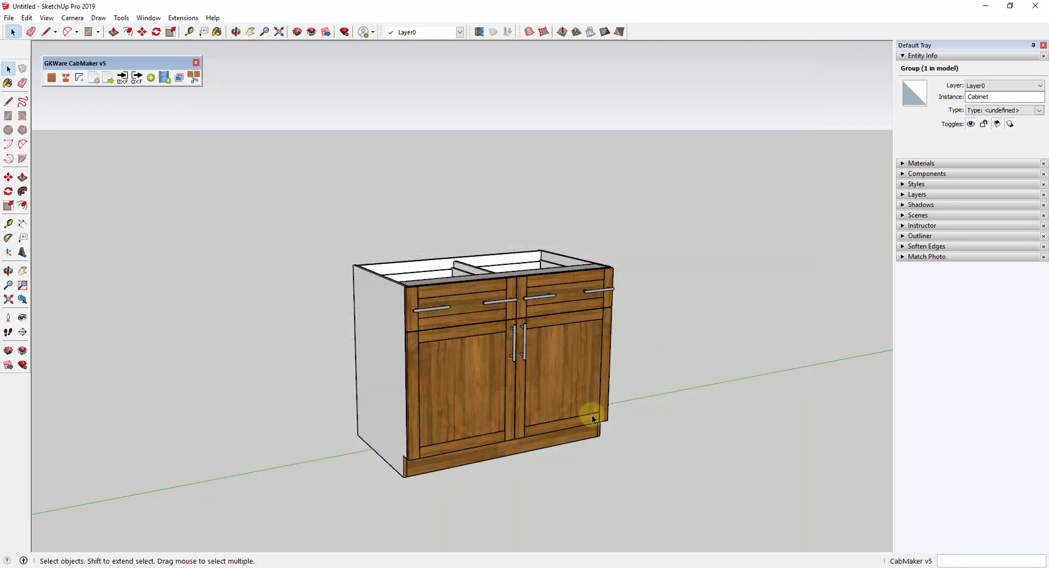
- Start a new CabMaker cabinet design and show its door parameters
scroll(552, 412, up, 3)
scroll(462, 286, down, 3)
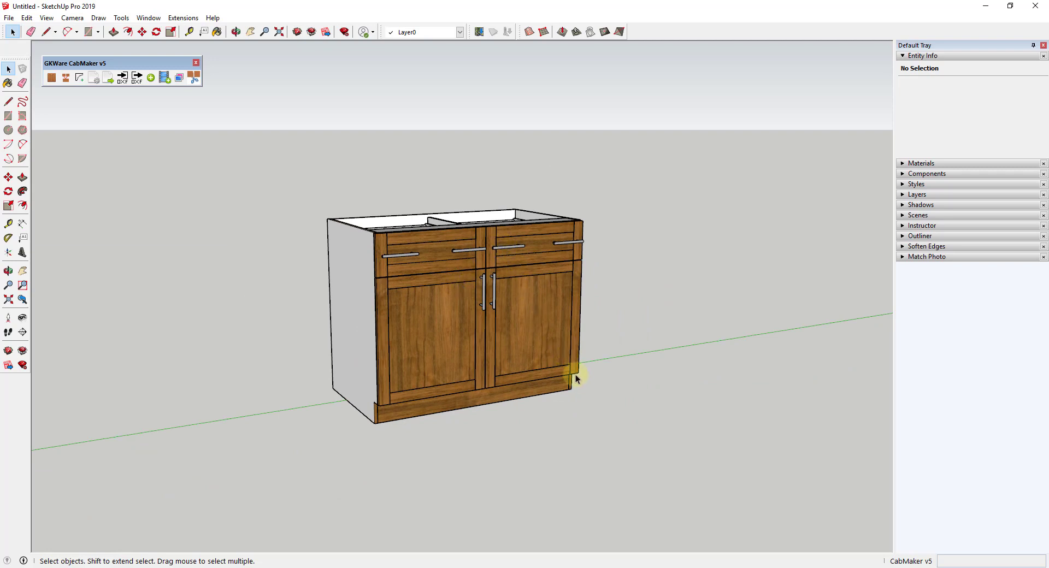
scroll(480, 326, down, 3)
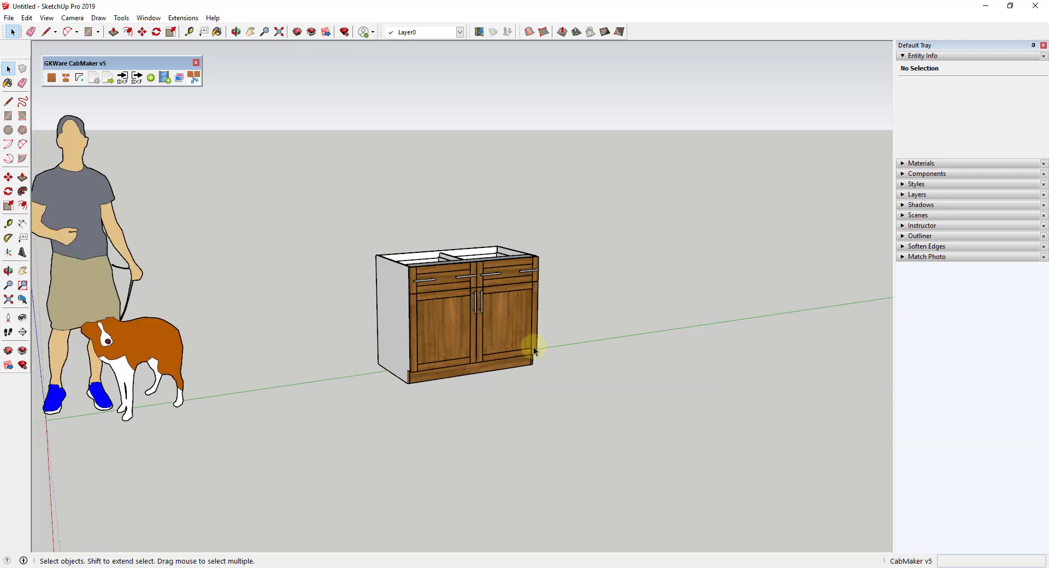
middle_drag(534, 346, 534, 354)
key(space)
click(51, 77)
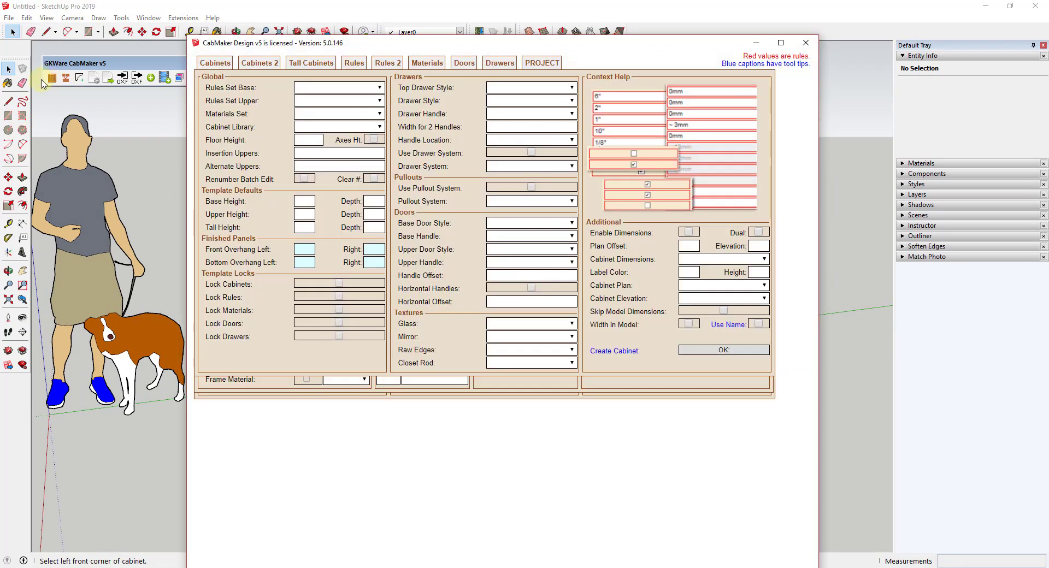
click(463, 64)
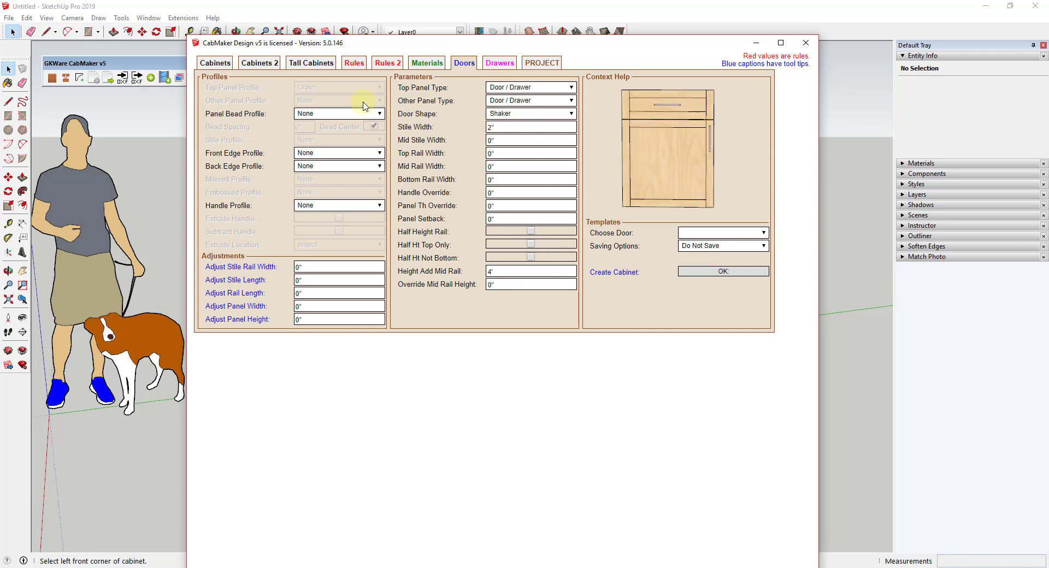
- Preview alternative door shapes, including Square, Single Arch, Single Cathedral, Half Round and Embossed Square
click(510, 115)
click(511, 117)
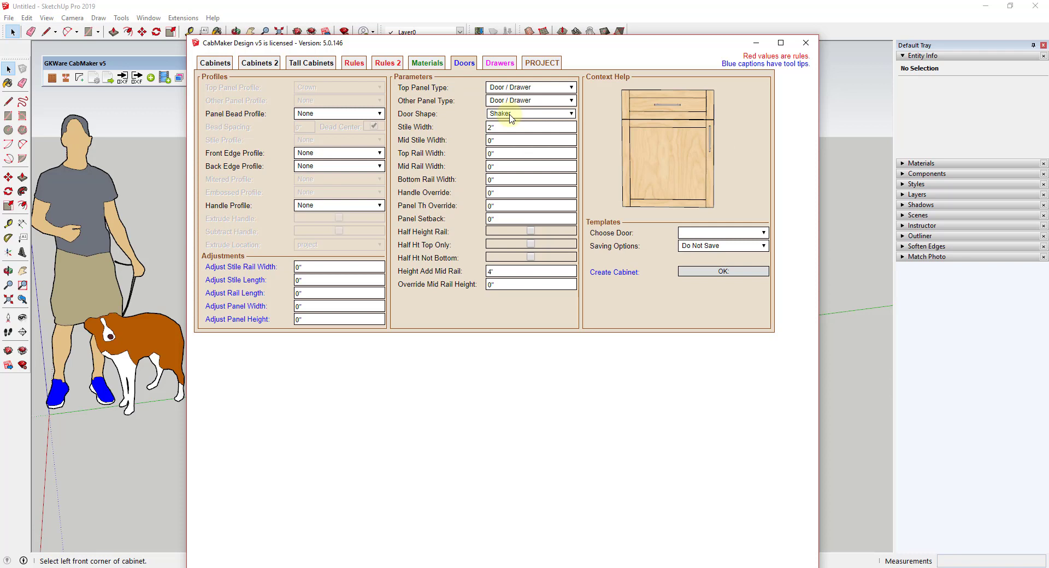
click(511, 115)
click(515, 120)
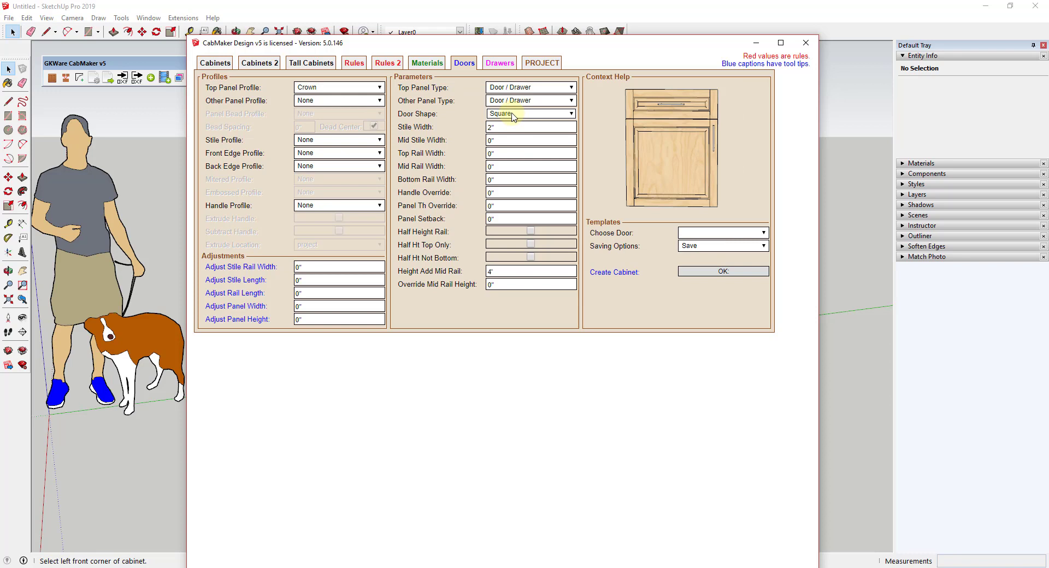
scroll(513, 116, down, 1)
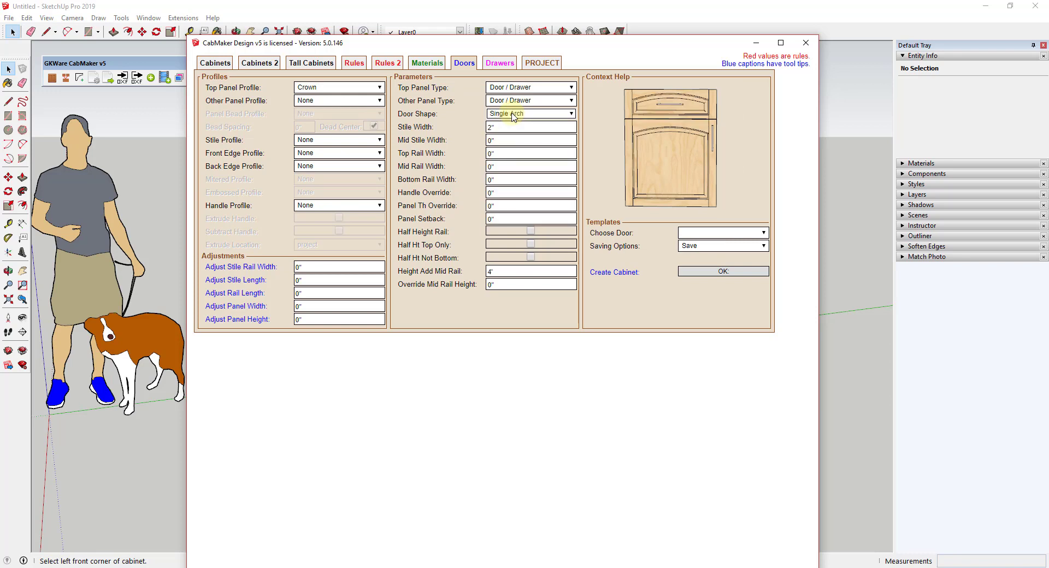
scroll(513, 116, down, 3)
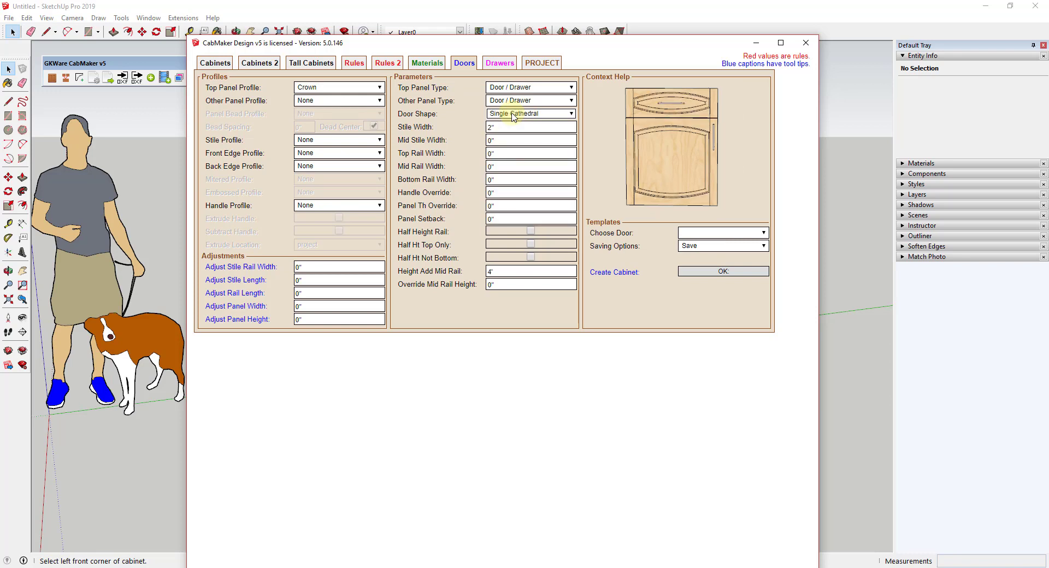
scroll(514, 117, down, 1)
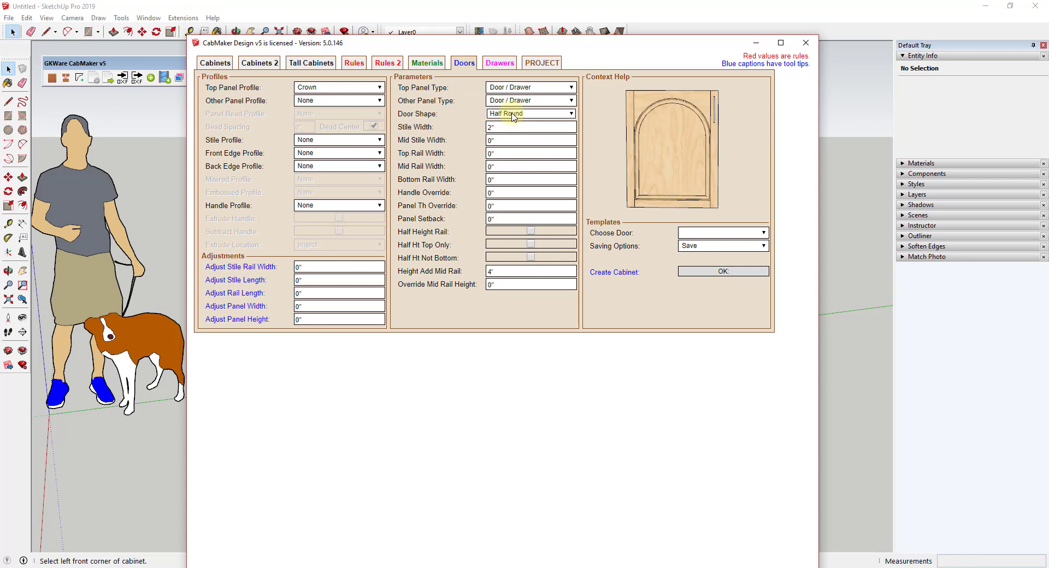
scroll(514, 117, down, 2)
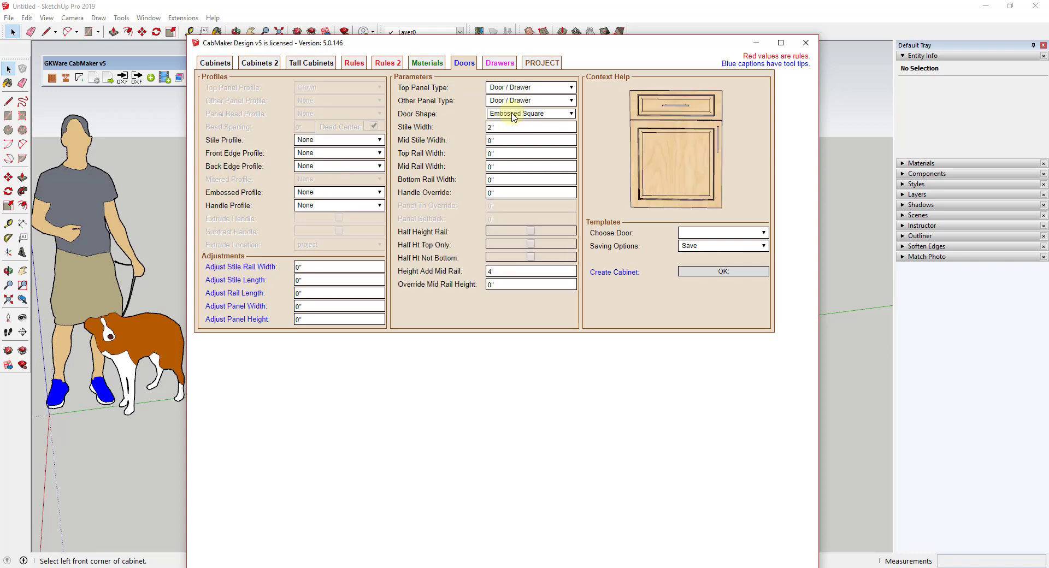
scroll(514, 117, down, 4)
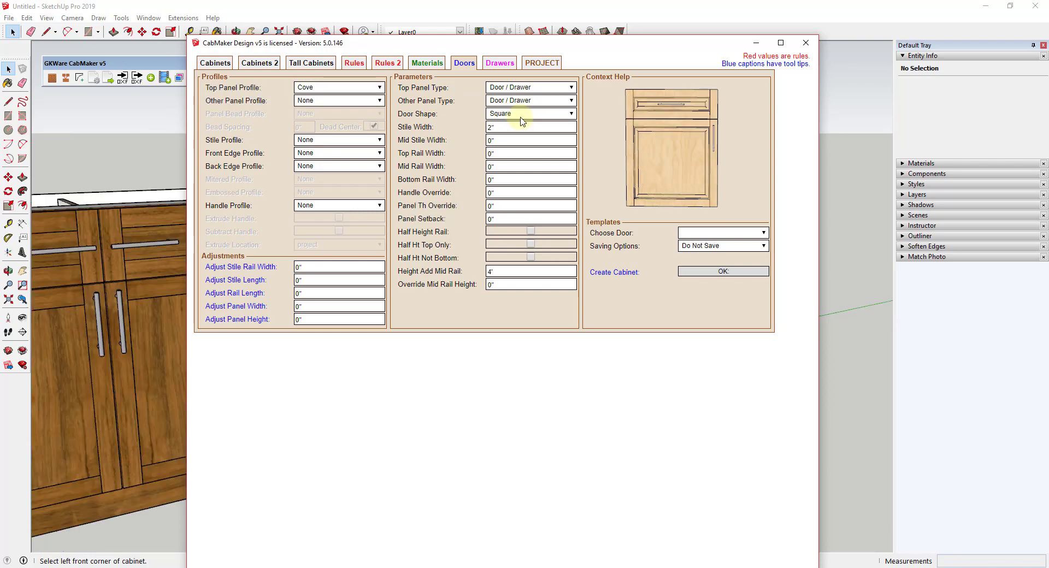
- Choose the Square door shape with the Cove top panel profile and place the new cabinet beside the existing one, parallel to the green axis
click(522, 118)
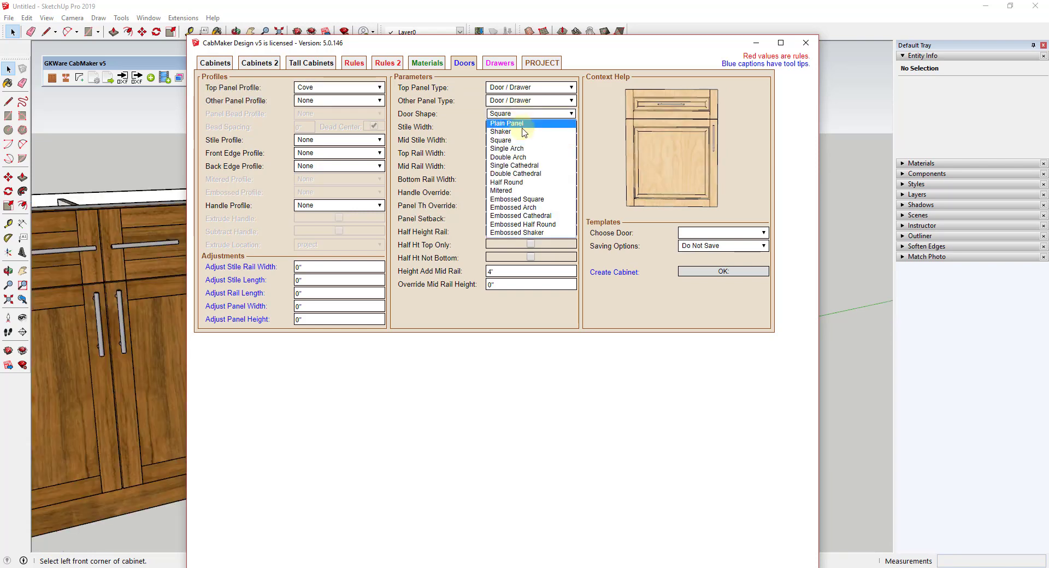
click(520, 140)
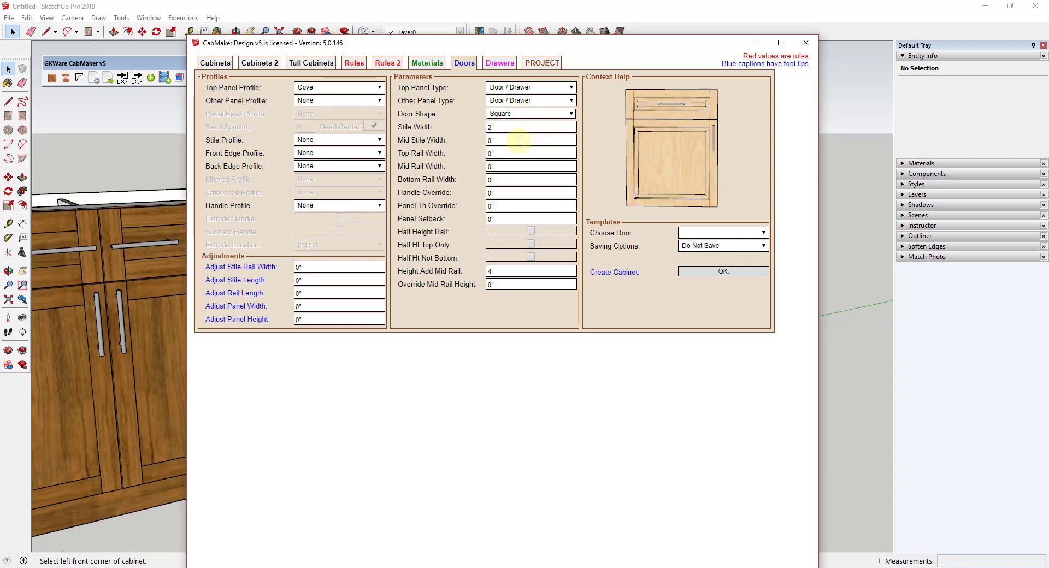
click(709, 271)
click(427, 416)
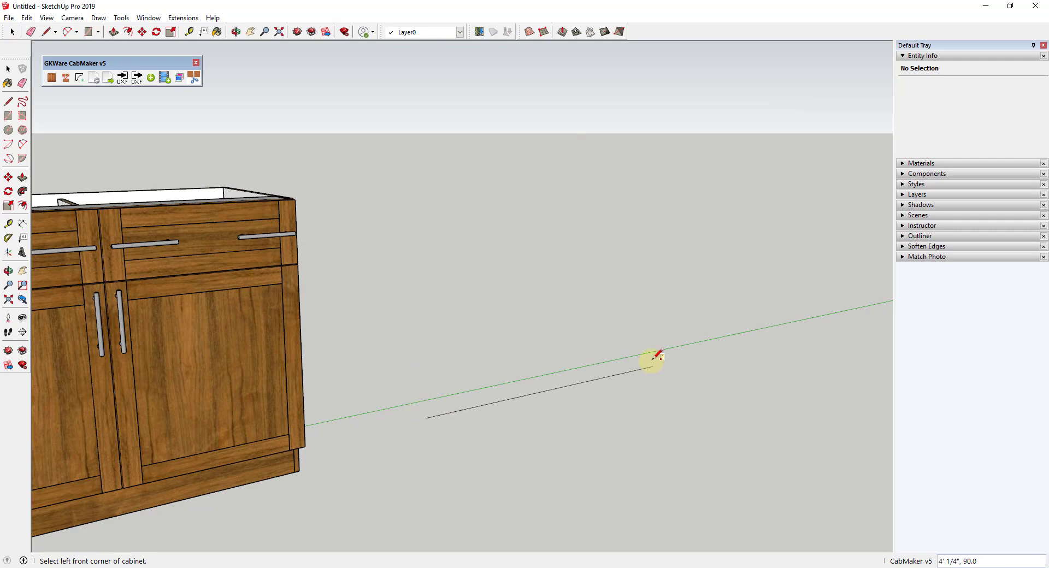
click(675, 360)
- Compare the door styles of the two cabinets and delete the newly placed one
middle_drag(498, 257, 785, 264)
scroll(425, 213, up, 2)
scroll(436, 211, down, 6)
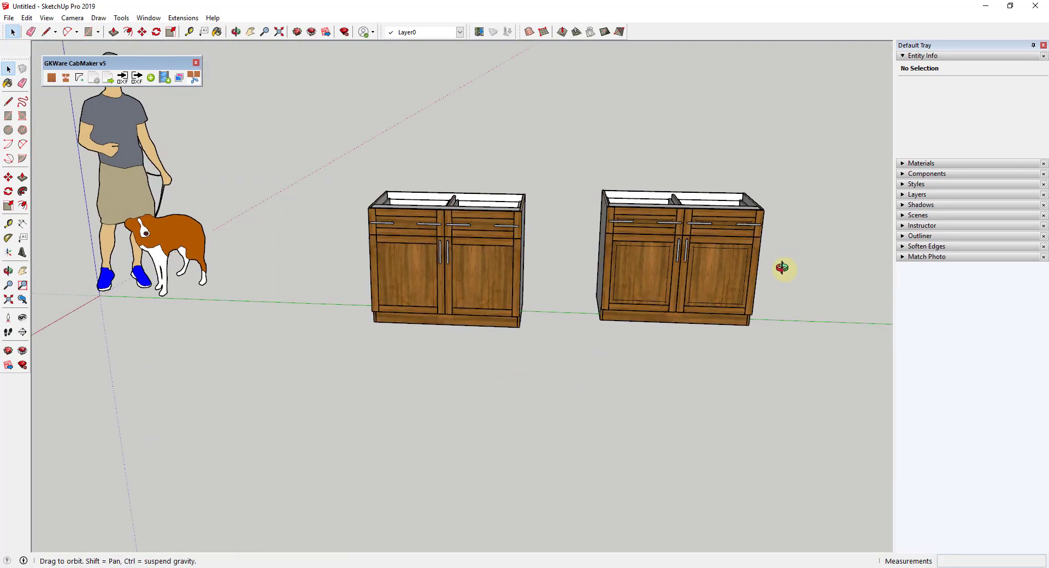
scroll(733, 215, down, 3)
scroll(601, 231, up, 3)
click(601, 231)
key(Delete)
- Open the remaining cabinet with Edit Cabinet 5 and set its drawer handle to Handle 2 and the width for two handles to 48
right_click(449, 265)
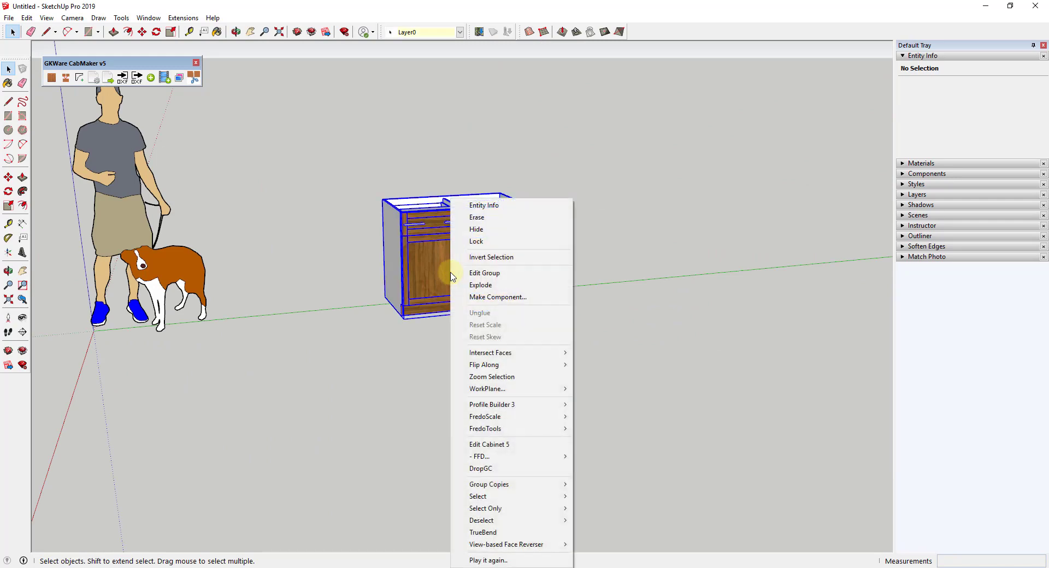
click(494, 444)
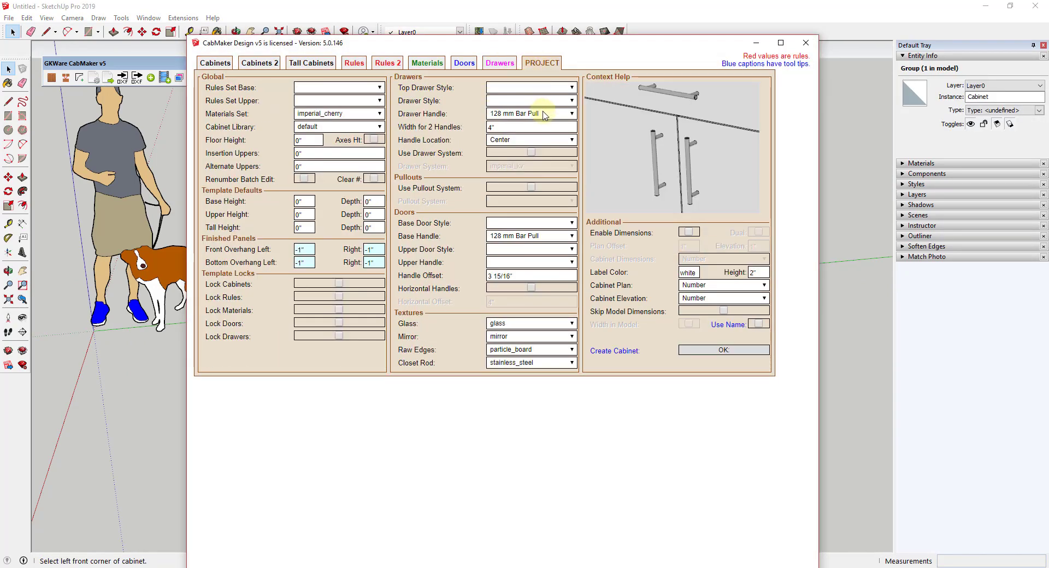
click(545, 114)
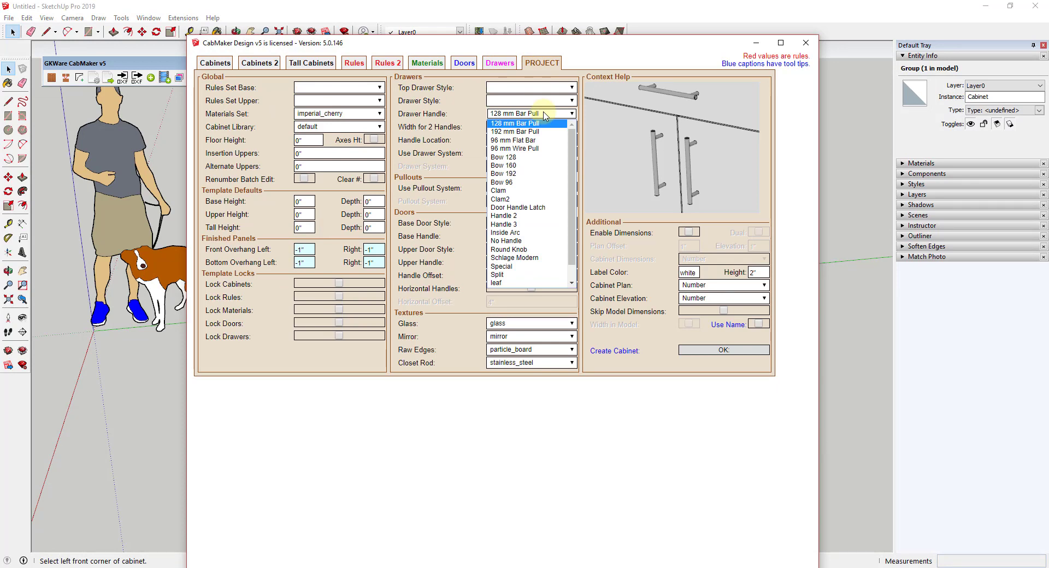
click(545, 114)
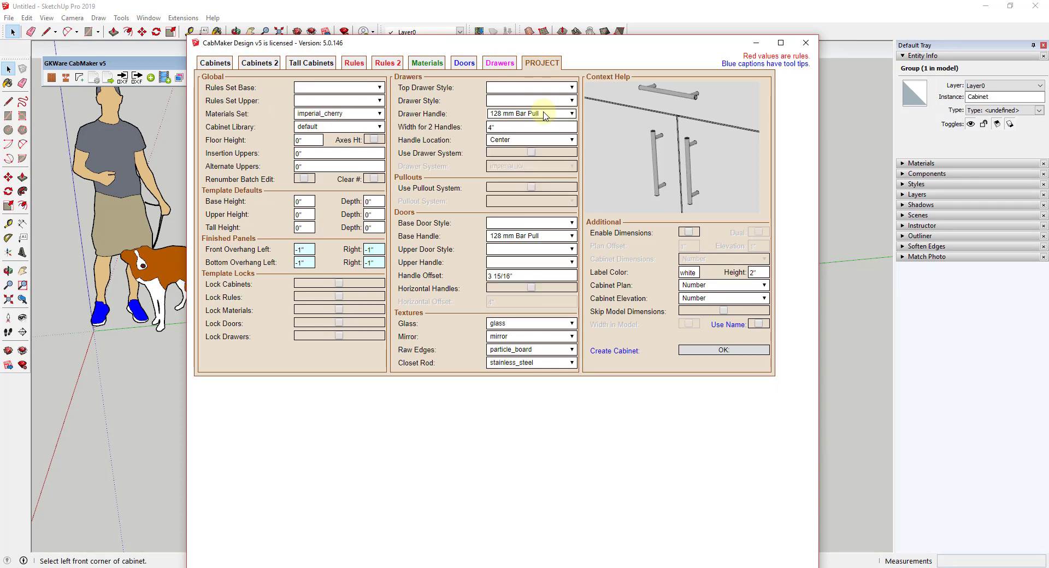
key(Down)
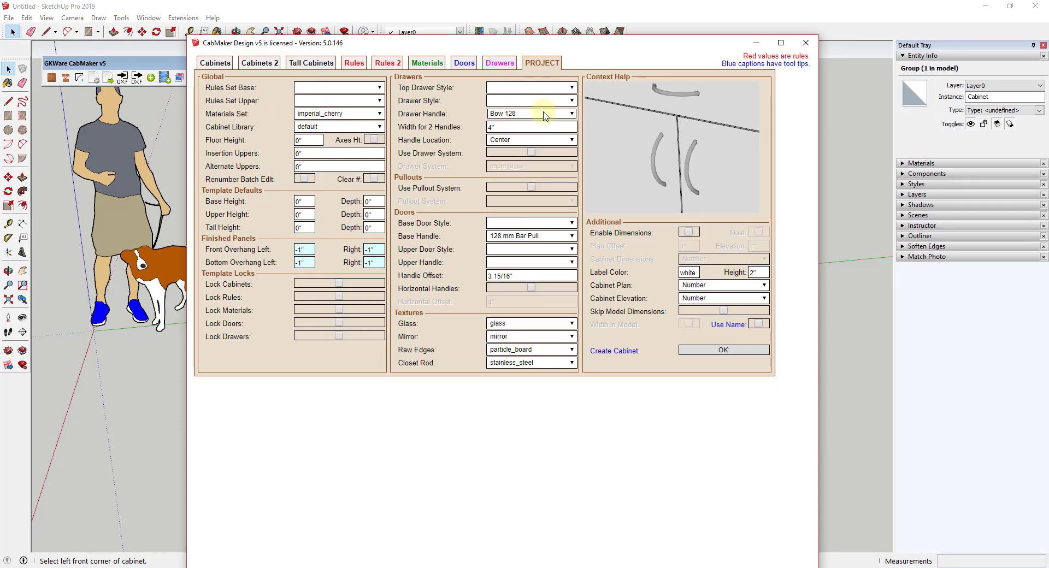
key(Down)
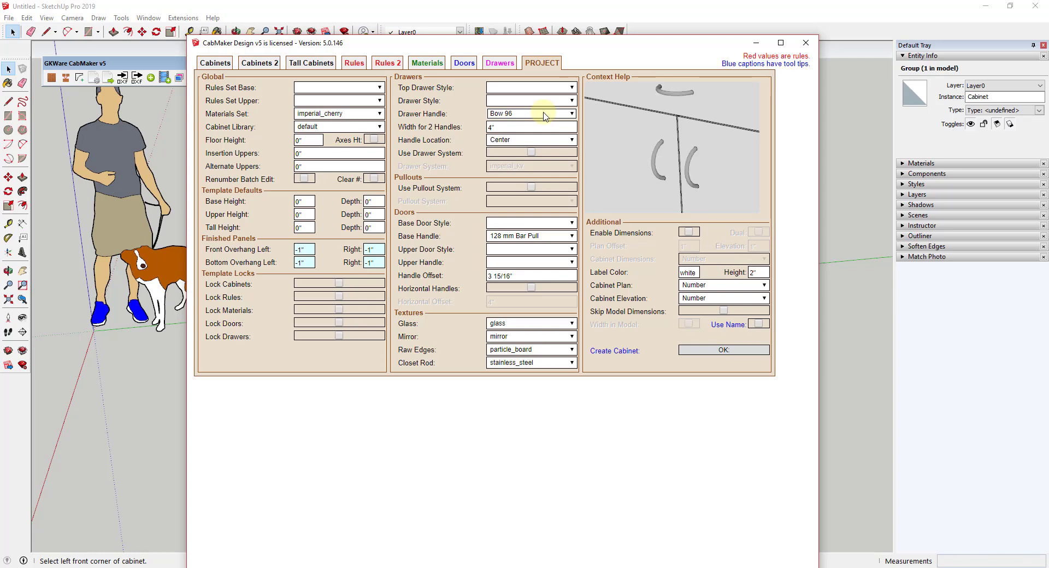
key(Down)
key(Down)
key(Down)
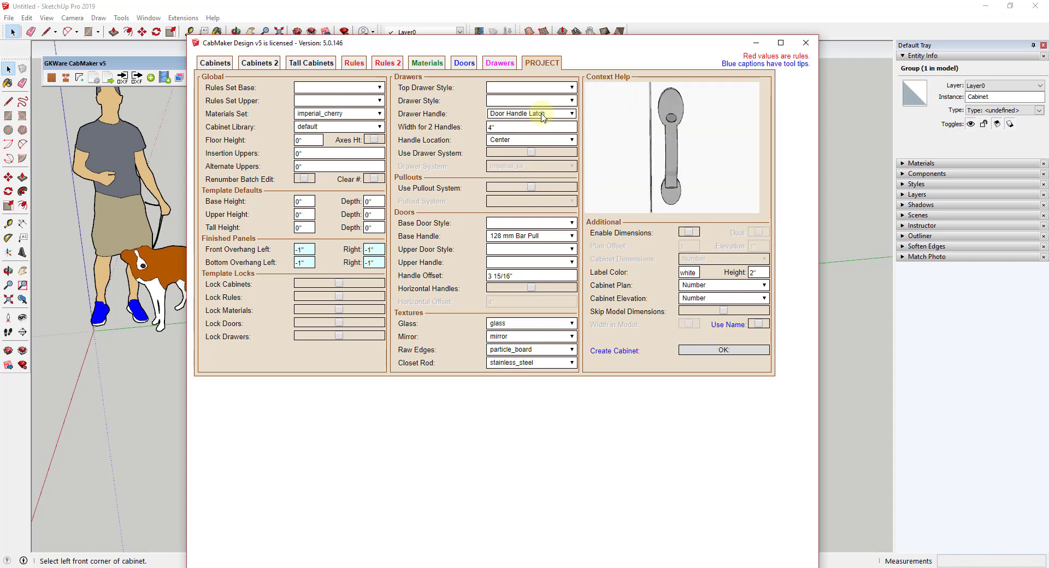
key(Up)
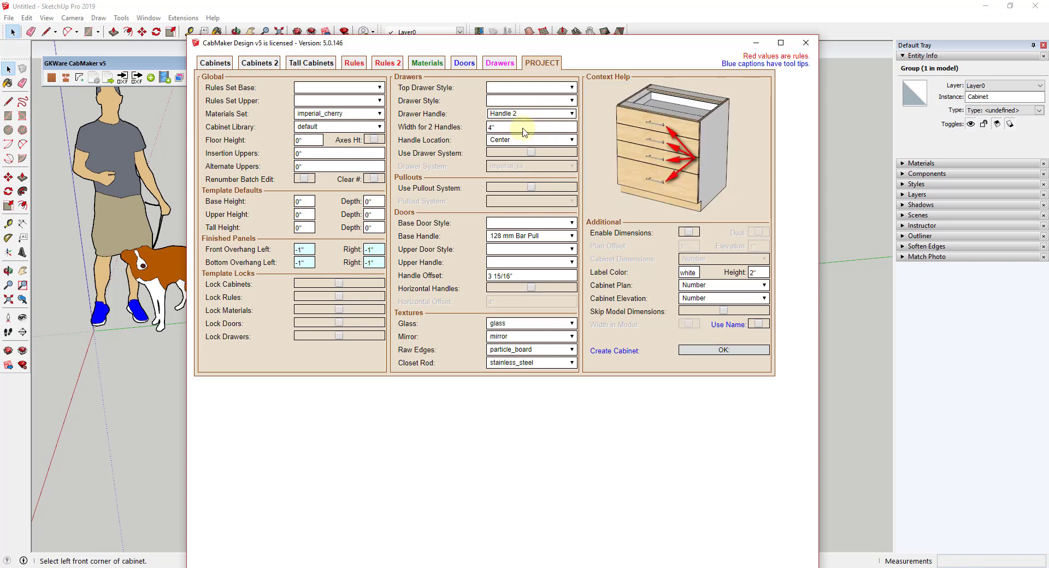
key(Tab)
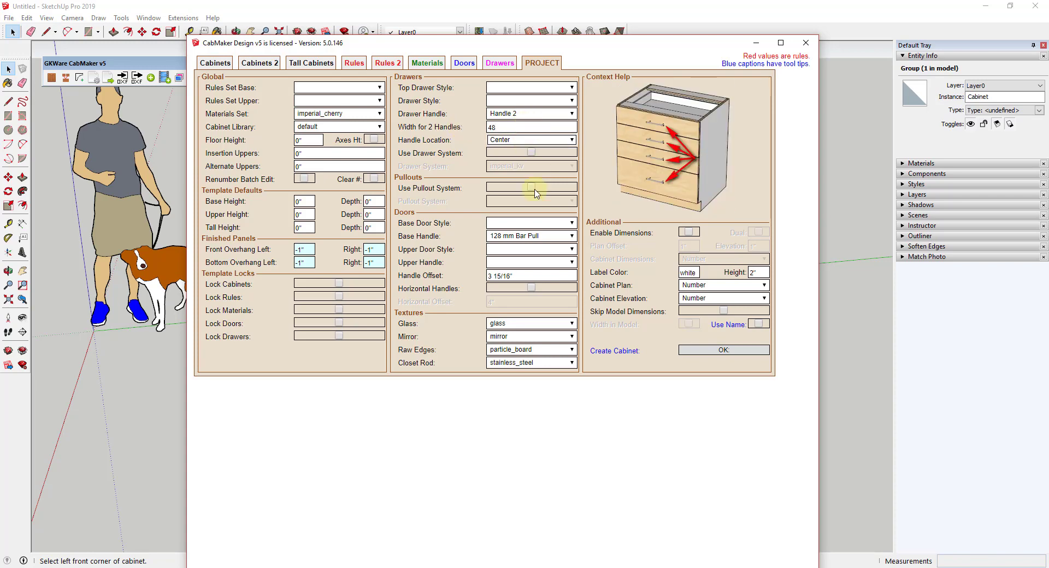
- Set the base door handle to Handle 2, rebuild the cabinet, and inspect the handles on its drawers and doors
click(535, 236)
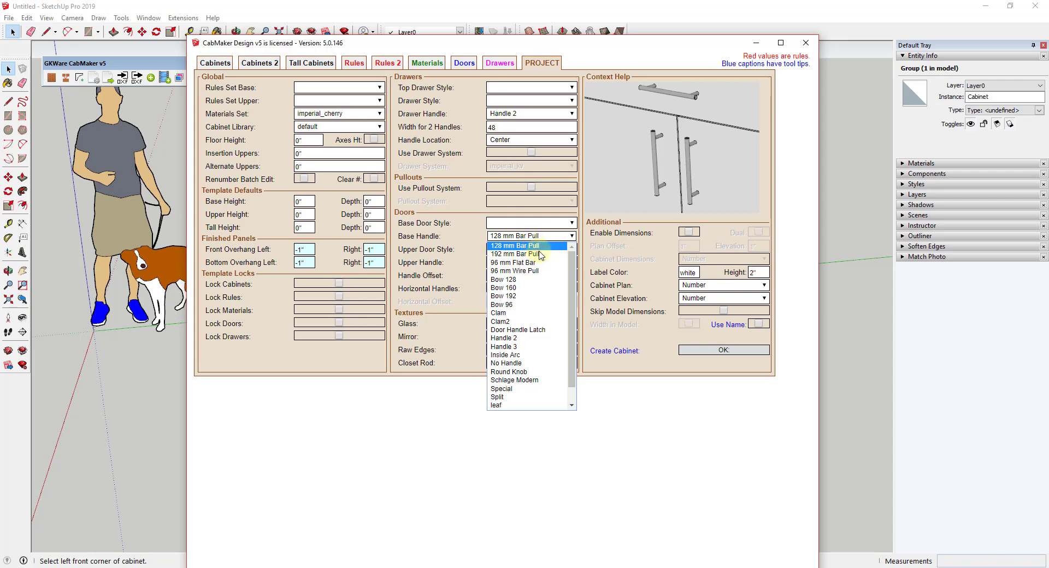
scroll(547, 315, down, 1)
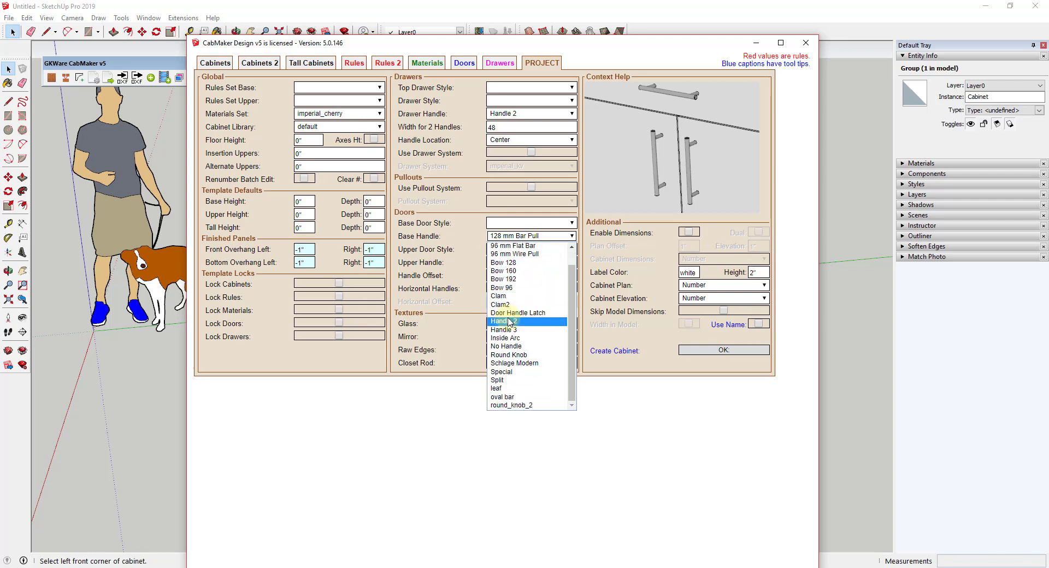
click(546, 324)
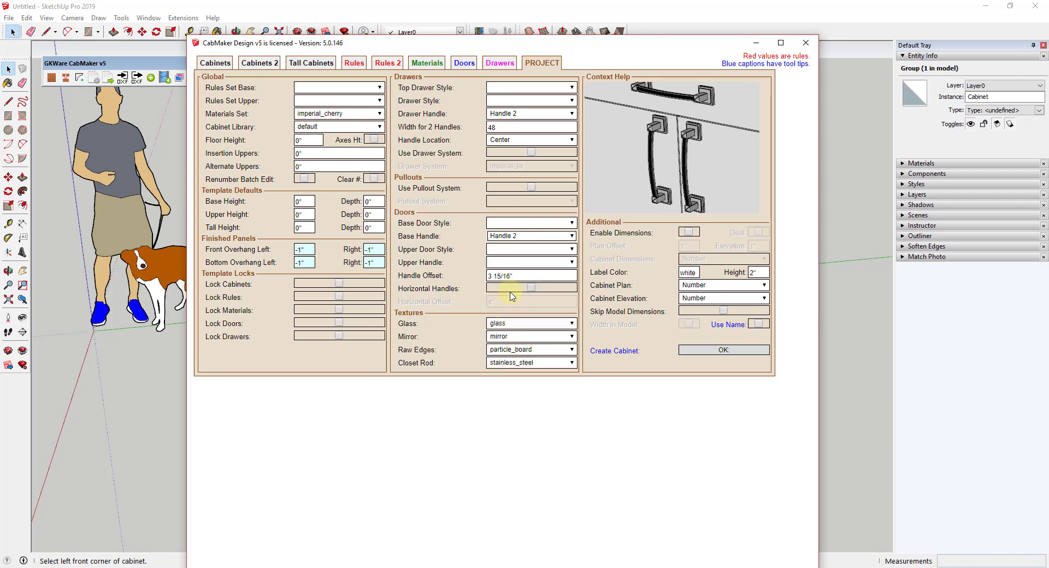
click(708, 350)
scroll(492, 237, up, 5)
middle_drag(457, 248, 497, 253)
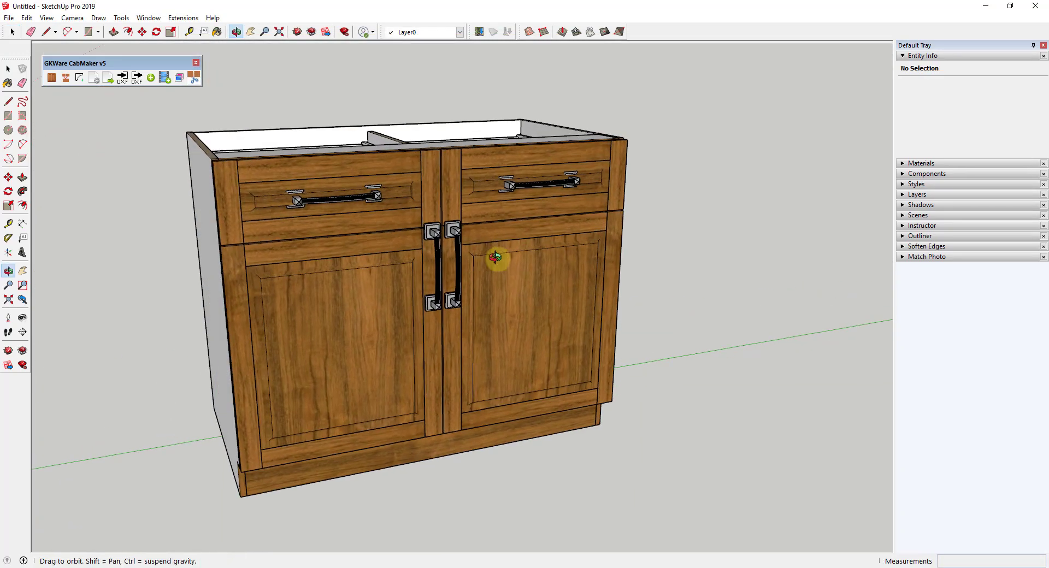
scroll(333, 180, up, 4)
middle_drag(334, 180, 395, 220)
scroll(394, 221, up, 4)
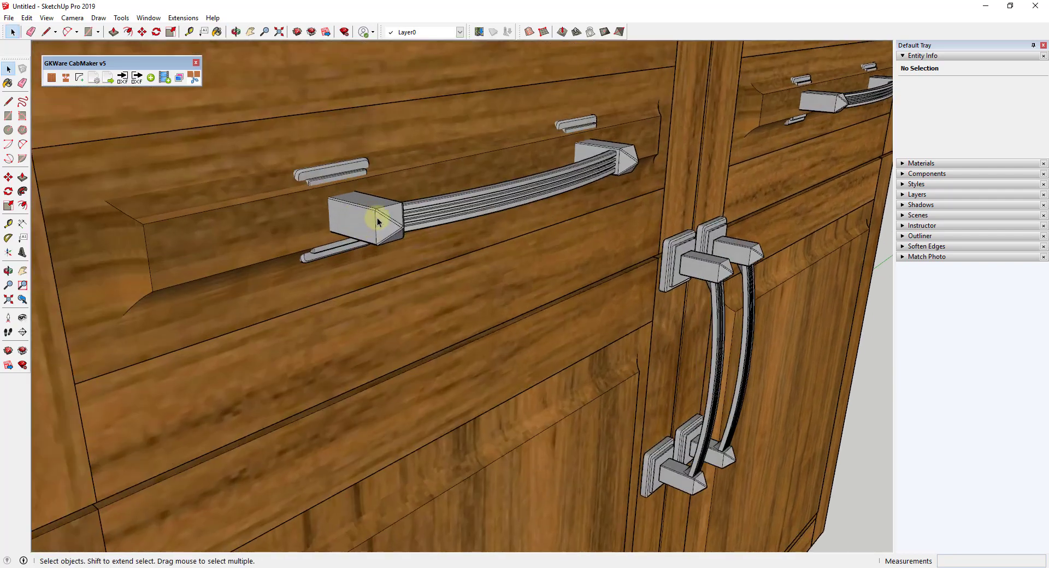
- Open the first drawer's nested groups and move its handle 9/16" outward so the mounting plates clear the recessed panel, then leave the groups
click(364, 224)
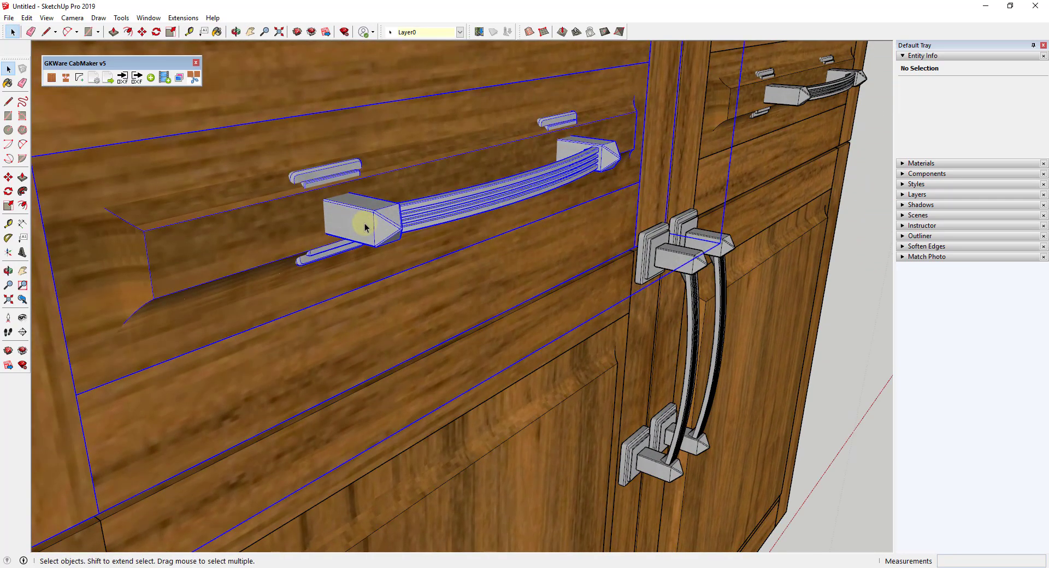
double_click(365, 224)
click(365, 225)
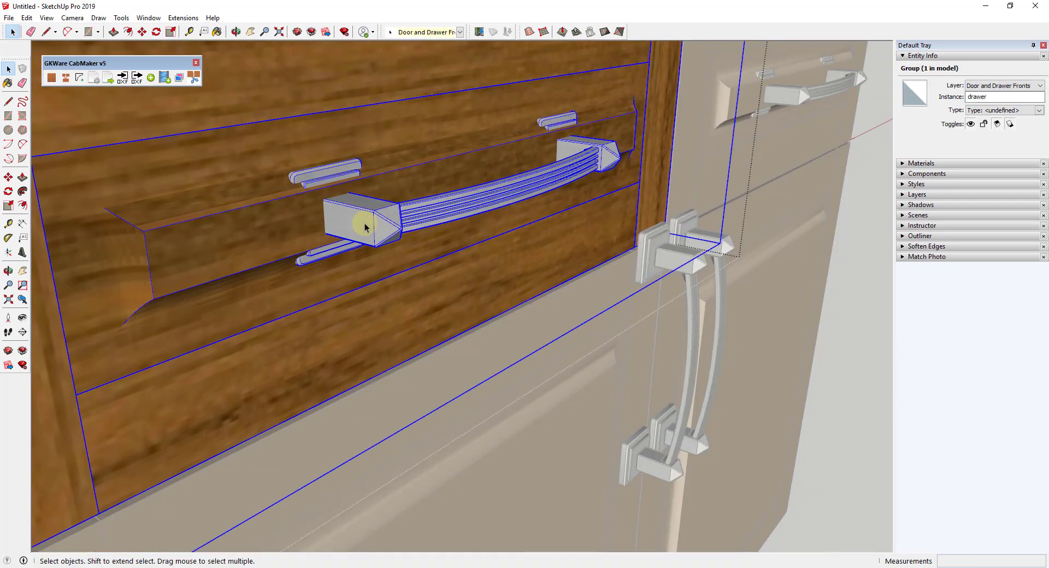
double_click(362, 226)
click(347, 206)
key(m)
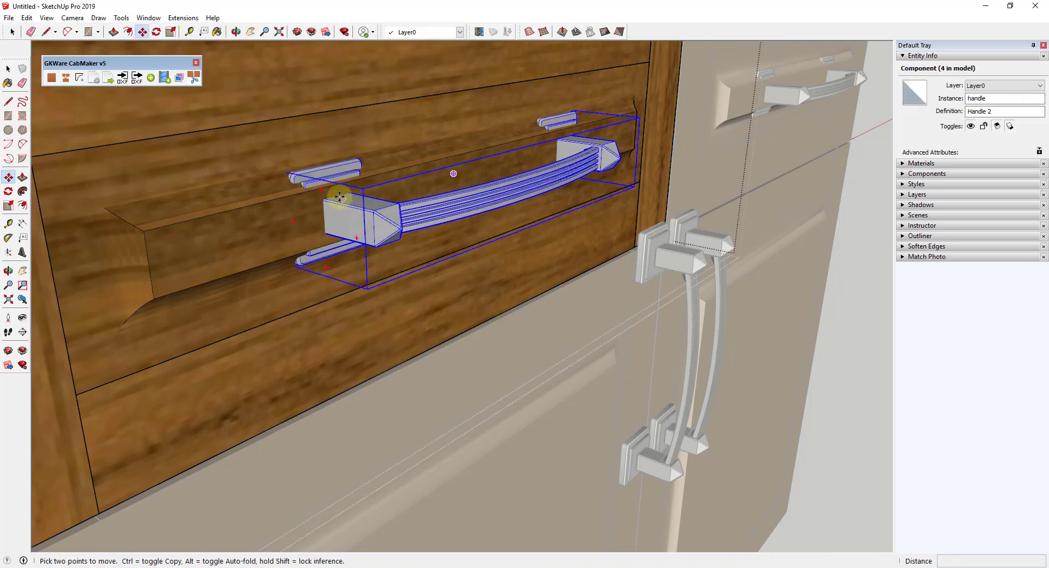
click(295, 169)
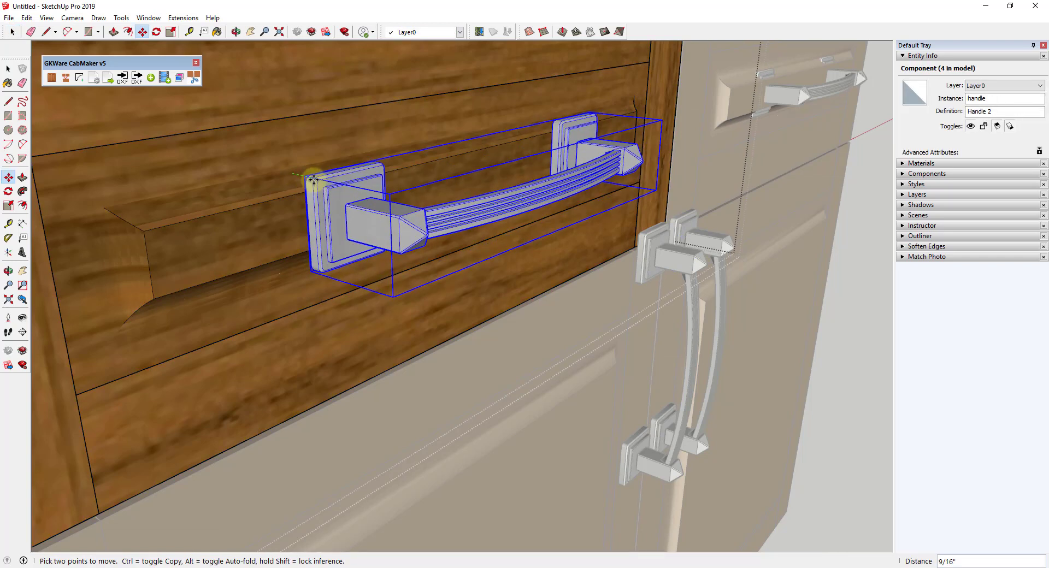
middle_drag(285, 192, 366, 194)
scroll(475, 176, down, 10)
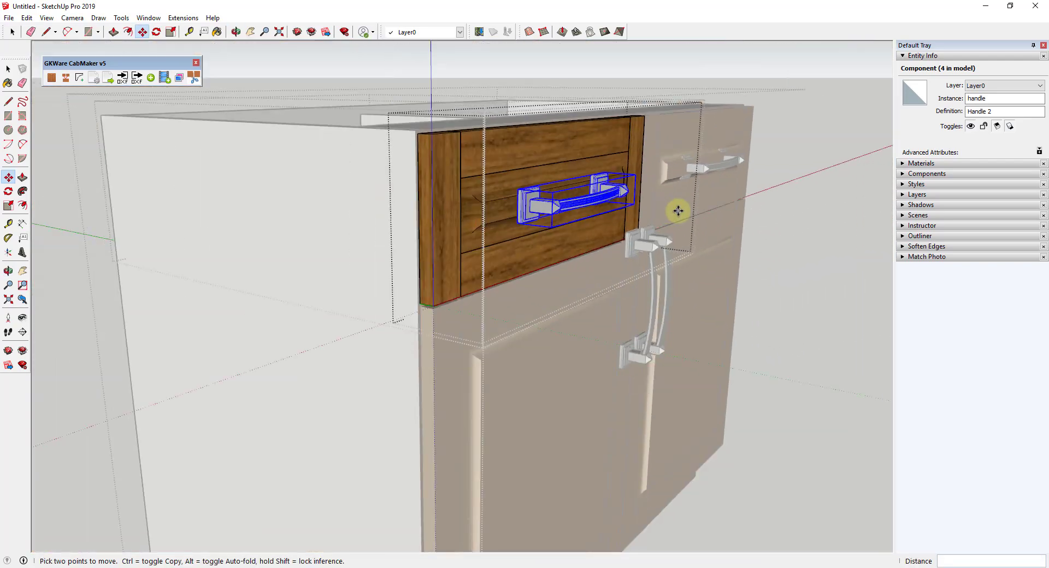
key(space)
click(841, 263)
- Inspect the cabinet's front and compare the handle placement on its two drawers and two doors
middle_drag(831, 258, 792, 248)
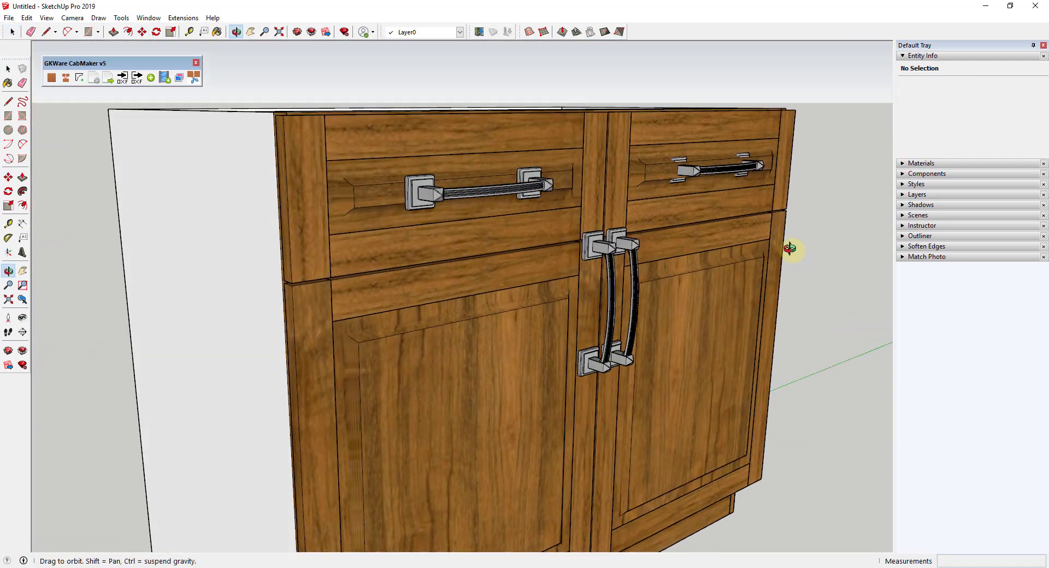
scroll(644, 188, down, 3)
scroll(601, 170, up, 6)
scroll(621, 253, down, 5)
scroll(663, 237, up, 4)
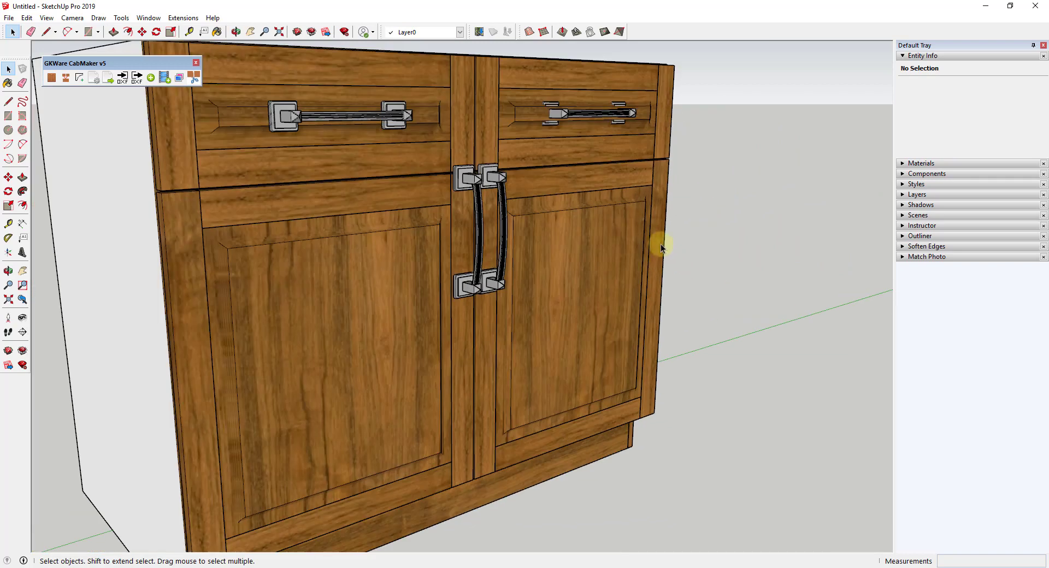
scroll(562, 257, down, 6)
scroll(661, 241, up, 2)
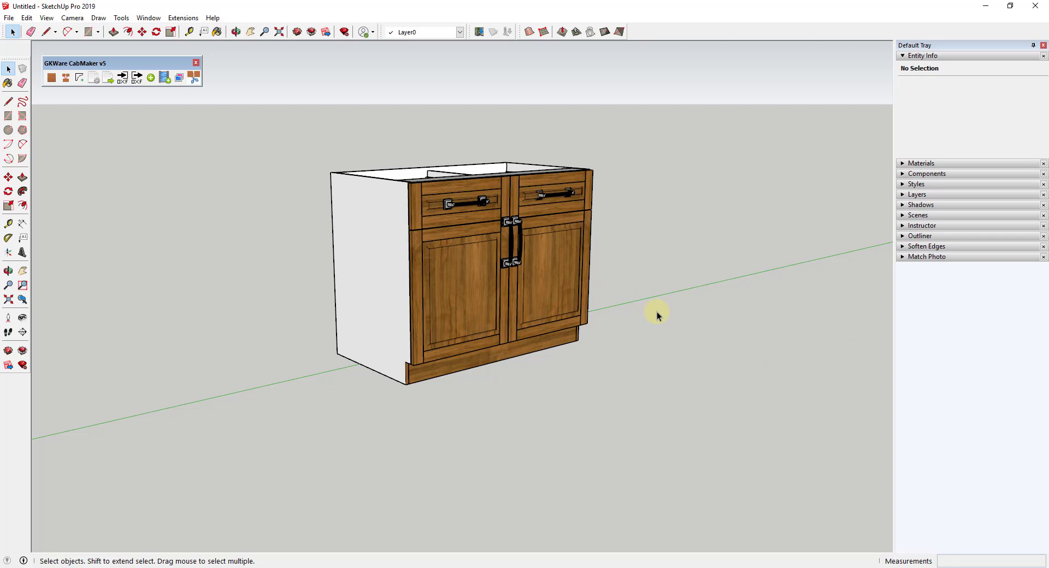
- Copy the whole cabinet from its back top corner to its opposite back corner, 3' 6" along the green axis, flush beside the original
middle_drag(673, 304, 347, 300)
click(346, 300)
scroll(246, 277, up, 3)
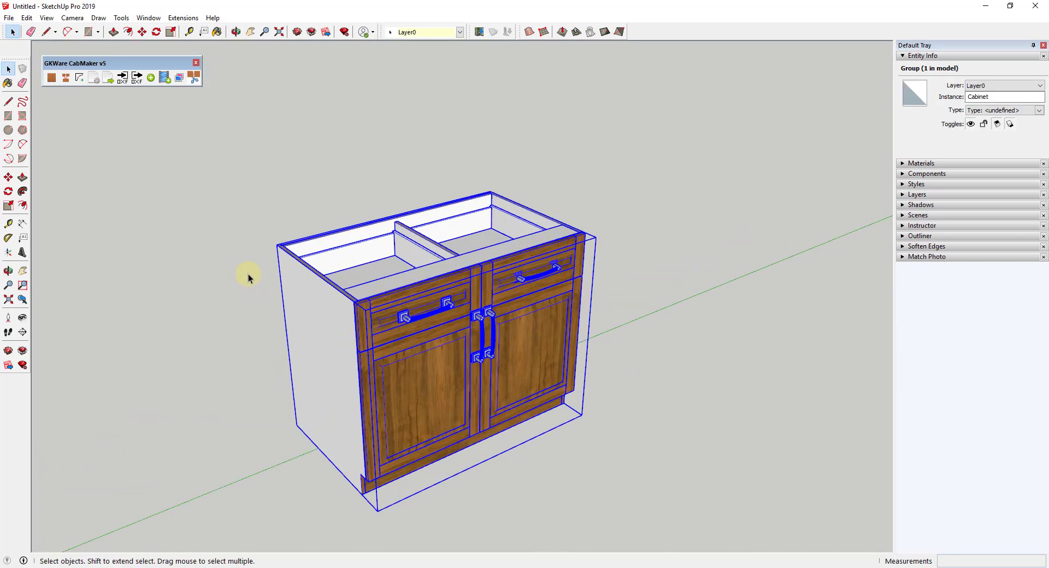
key(m)
scroll(368, 304, up, 2)
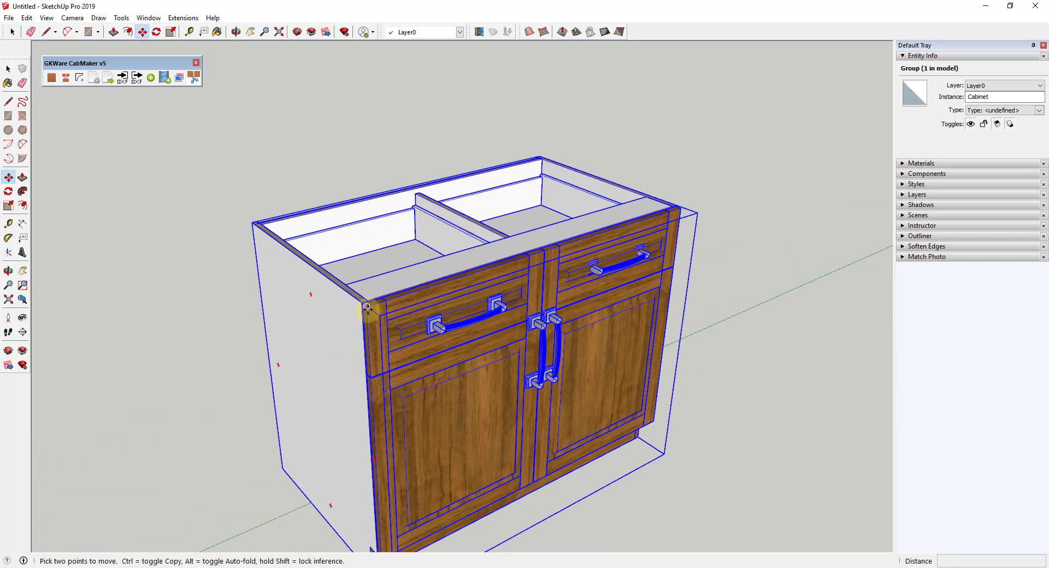
click(253, 224)
key(ctrl)
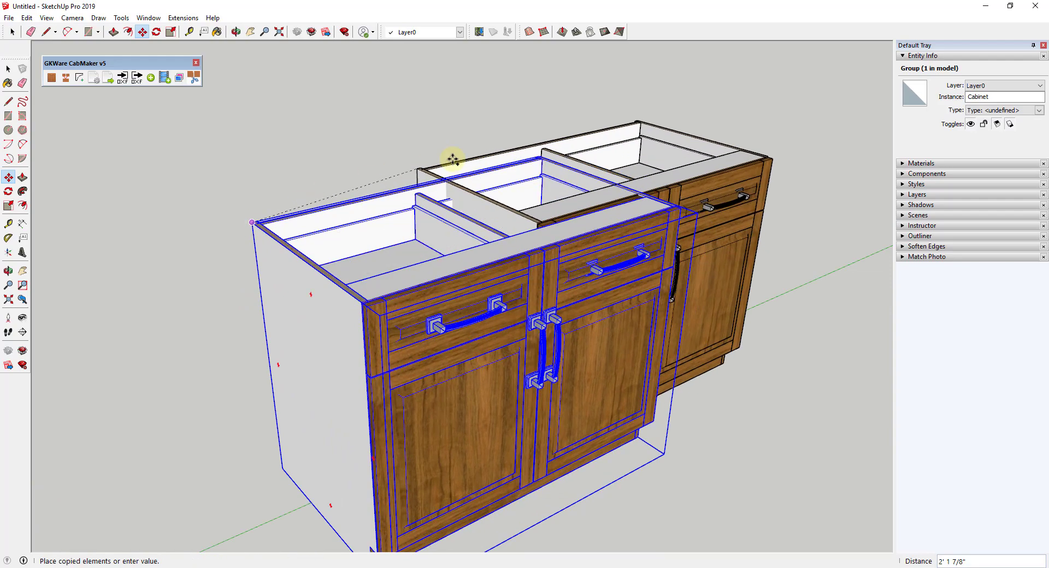
scroll(546, 157, up, 3)
scroll(541, 158, up, 3)
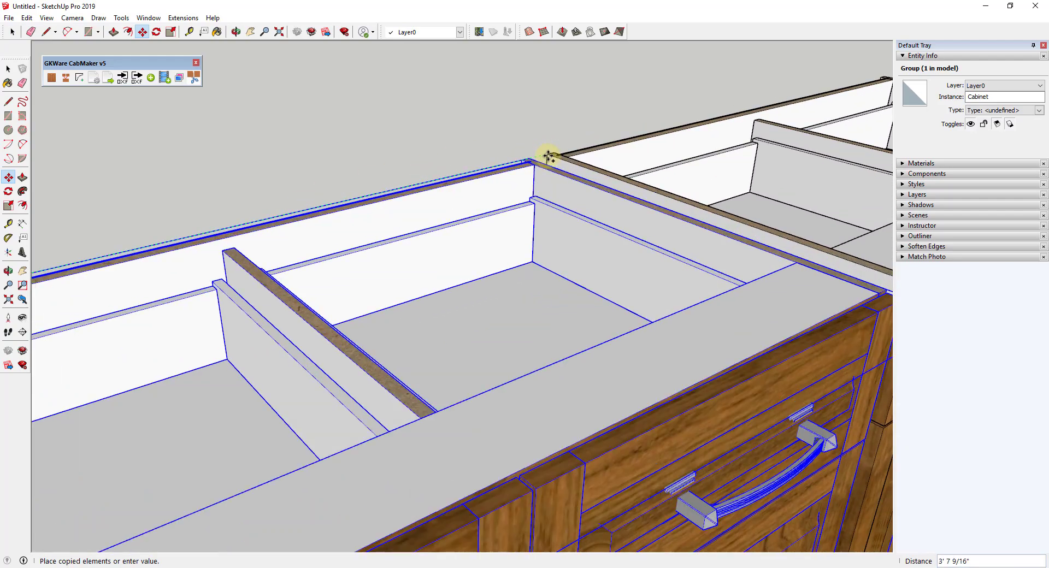
click(530, 158)
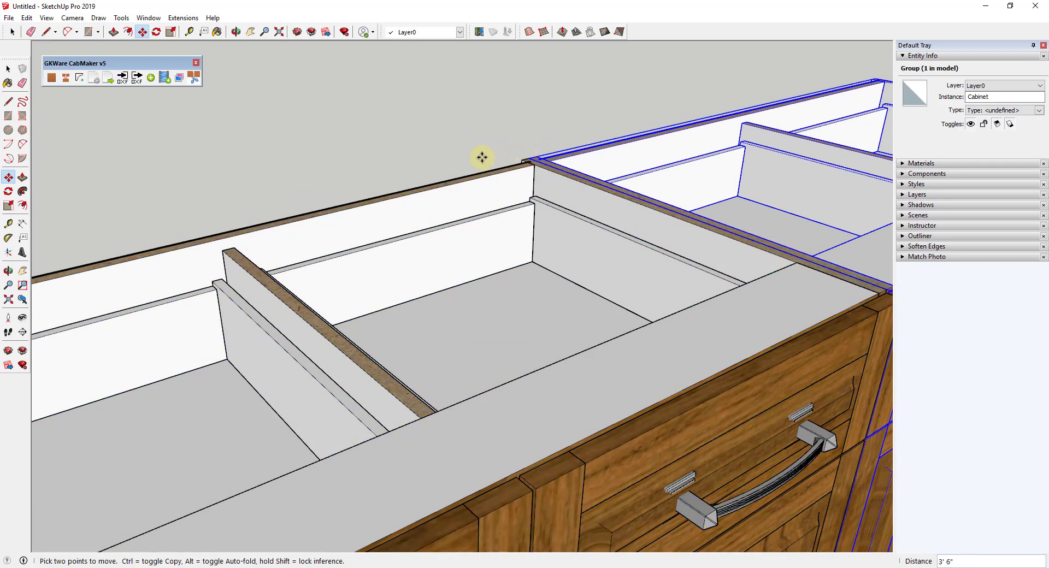
- Multiply the cabinet copy by *2 to form a continuous row of three, and clear the selection
scroll(547, 164, down, 6)
text(*2)
key(Return)
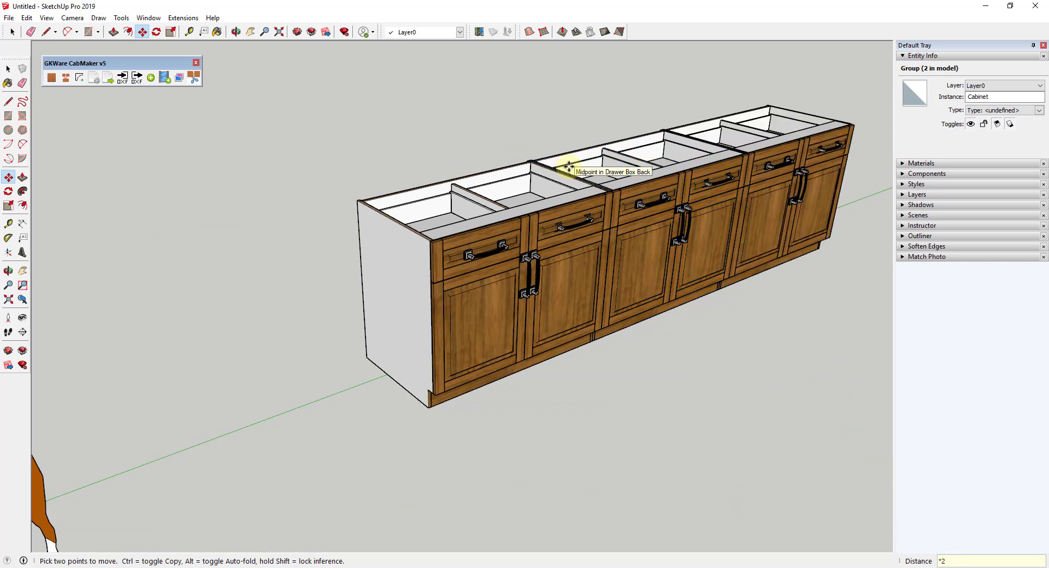
scroll(680, 234, down, 3)
middle_drag(679, 234, 674, 293)
key(space)
click(839, 227)
scroll(710, 263, down, 3)
scroll(694, 284, up, 3)
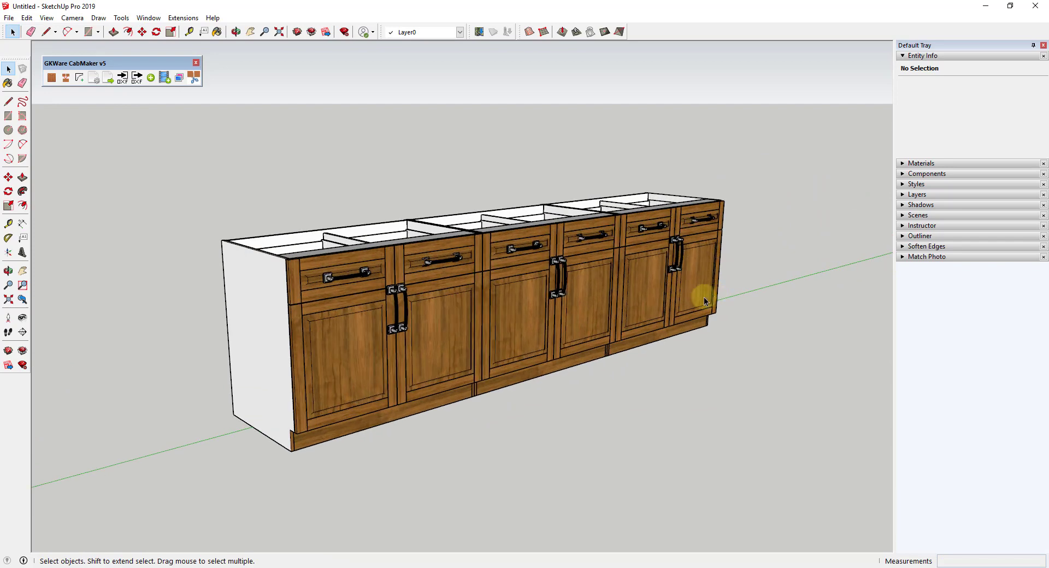
- Open the first cabinet of the row with Edit Cabinet 5 and set its drawer handle to 128 mm Bar Pull and width for two handles to 48
right_click(442, 336)
click(490, 446)
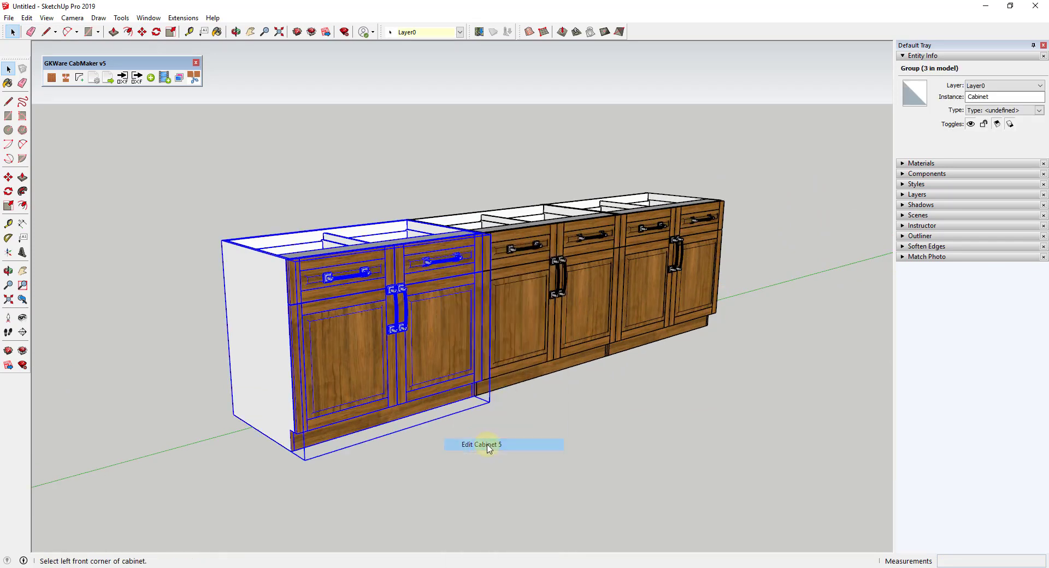
click(544, 64)
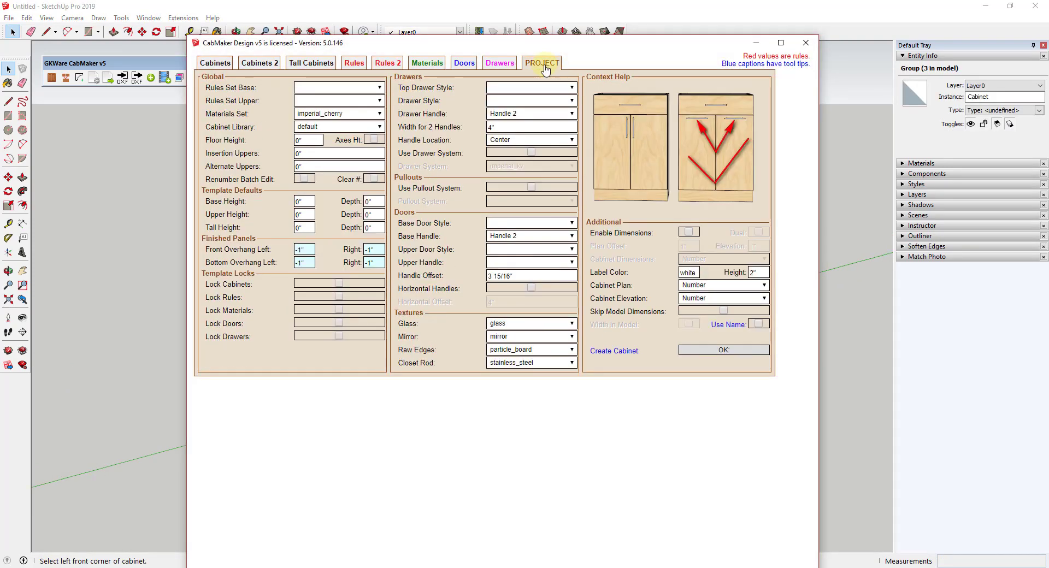
click(515, 114)
click(513, 126)
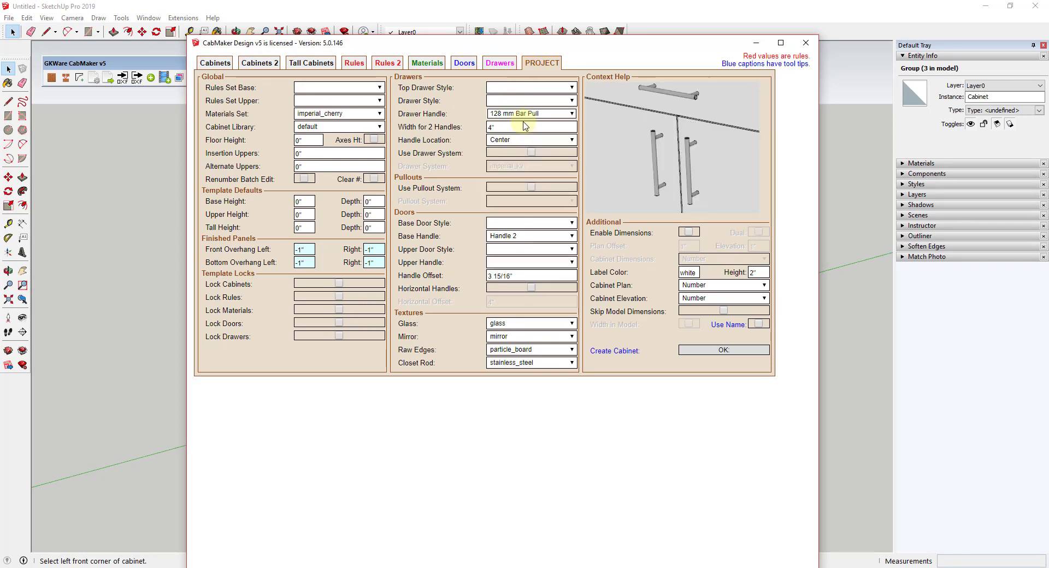
key(Tab)
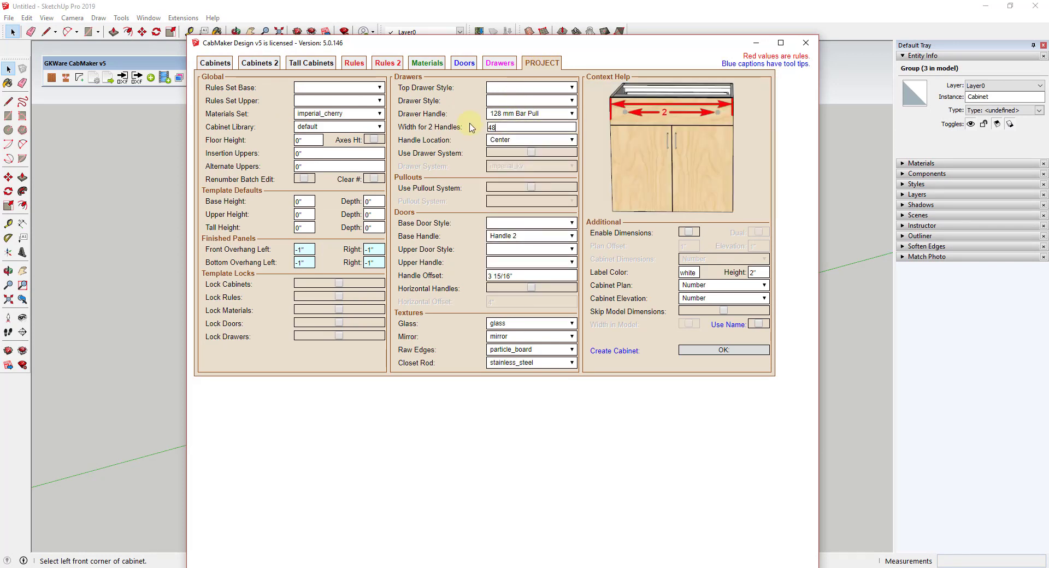
text(48)
mouse_move(542, 119)
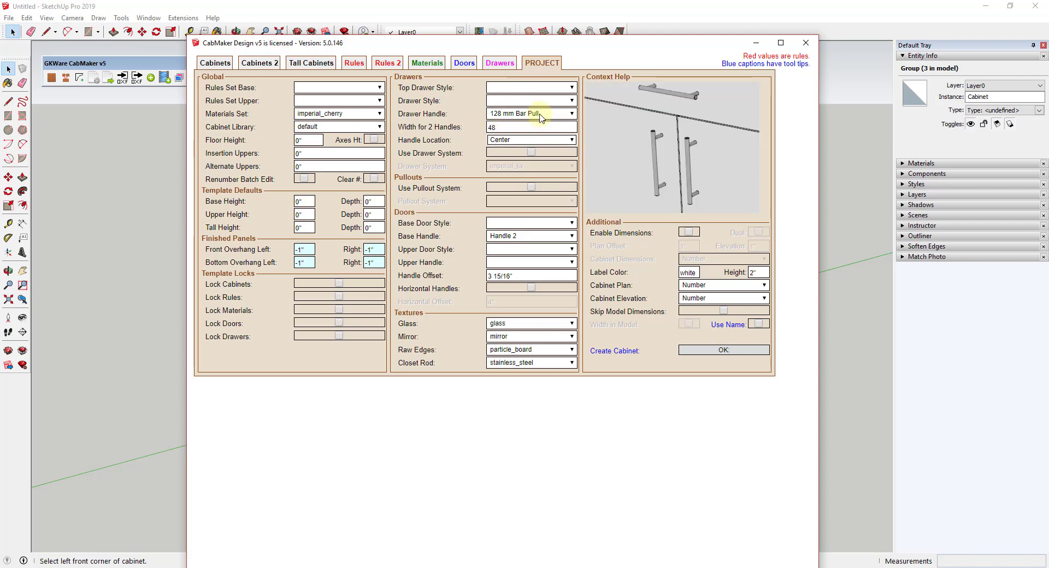
- Set the base door handle to 128 mm Bar Pull and the materials set to imperial_white, and rebuild the cabinets
click(514, 236)
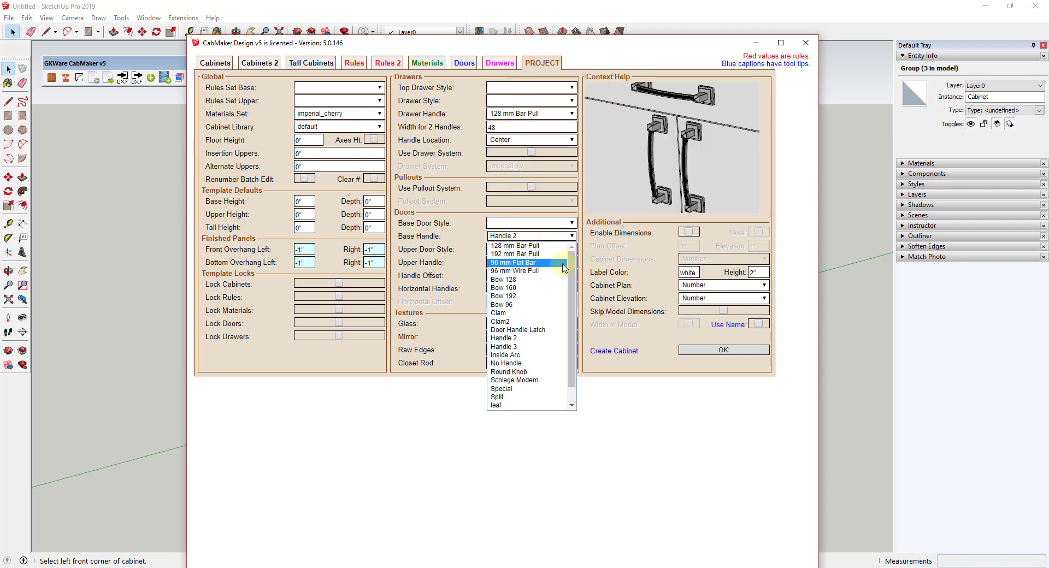
click(519, 246)
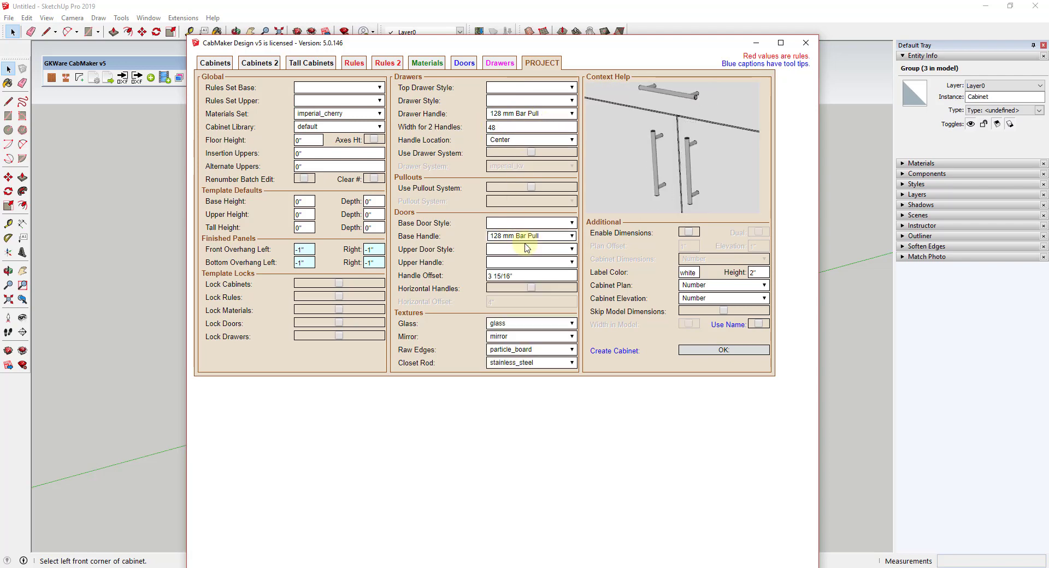
click(342, 117)
click(343, 179)
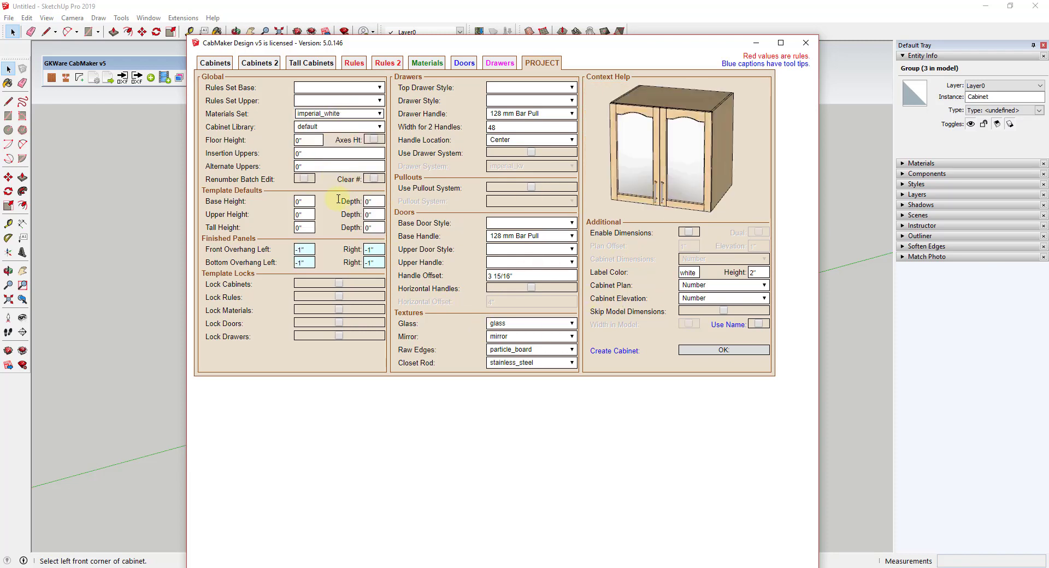
click(727, 351)
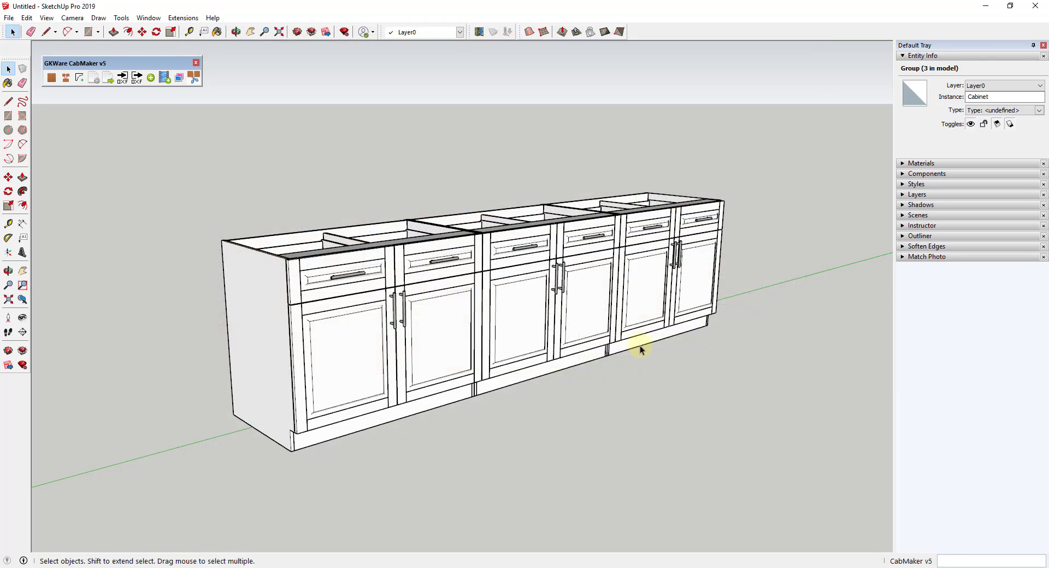
scroll(663, 300, up, 2)
scroll(658, 333, down, 2)
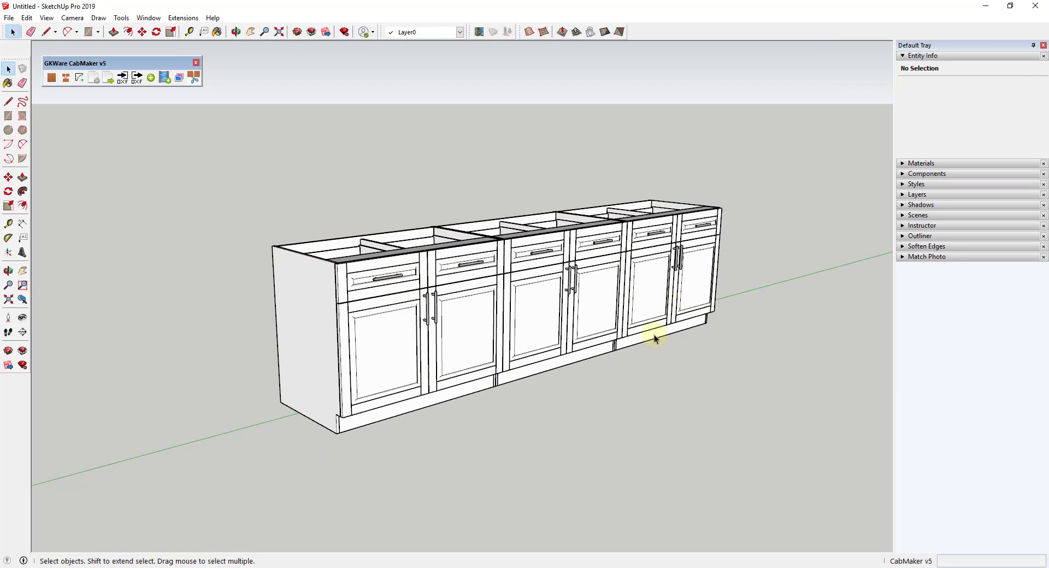
scroll(652, 338, up, 2)
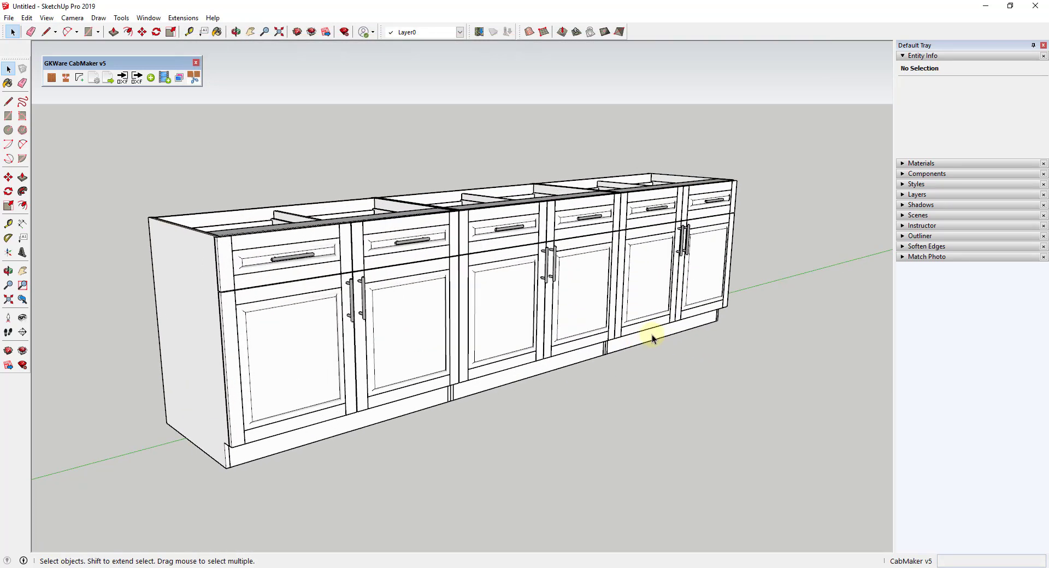